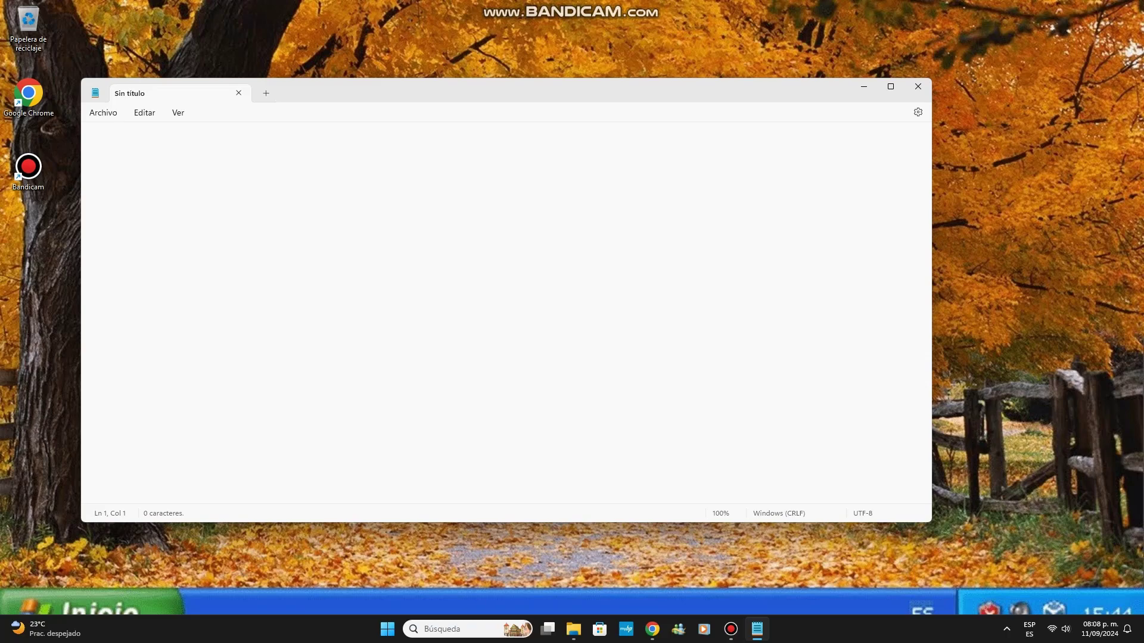
Step: Write "hoy voy a enseñarles como ponerle skins en media player" in the empty note
text(hoy)
text( voy)
text( a a)
key(BackSpace)
key(BackSpace)
text(enseñarles como)
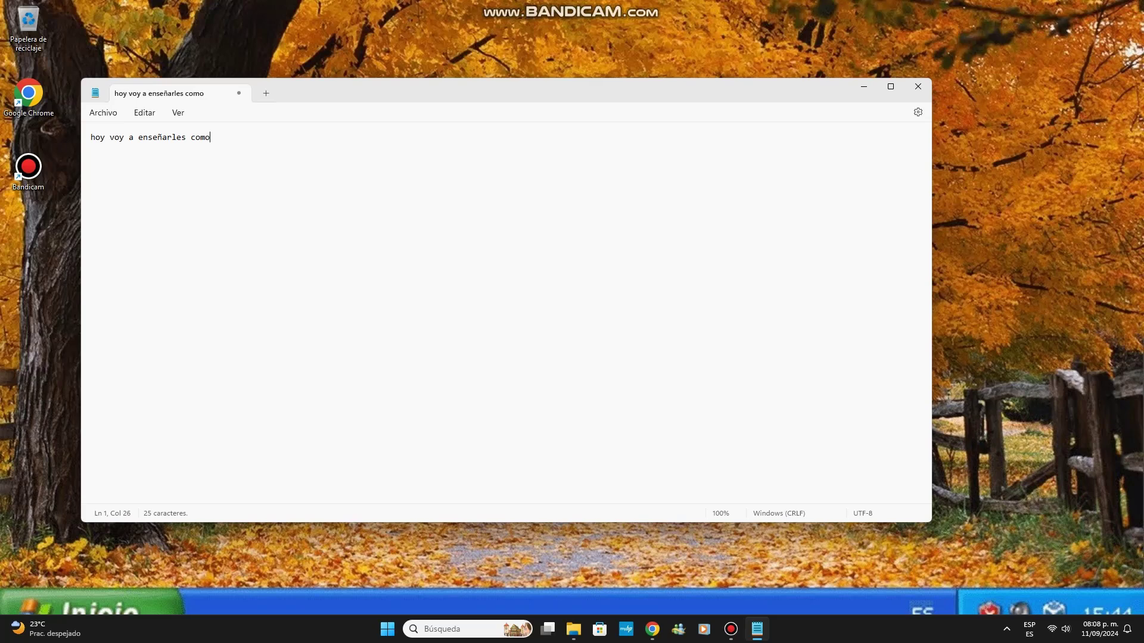
text( ponerle skins en media player)
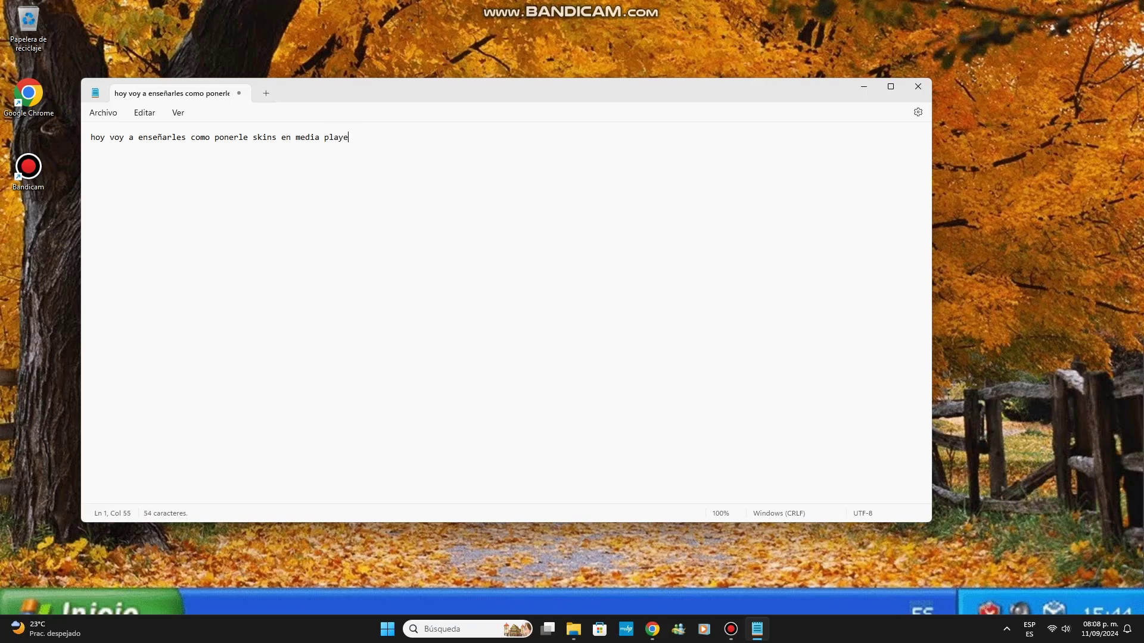
Step: Erase the whole introductory sentence from the note
key(BackSpace)
key(BackSpace)
key(BackSpace)
key(BackSpace)
key(BackSpace)
key(BackSpace)
key(BackSpace)
key(BackSpace)
key(BackSpace)
key(BackSpace)
key(BackSpace)
key(BackSpace)
key(BackSpace)
key(BackSpace)
key(BackSpace)
key(BackSpace)
key(BackSpace)
key(BackSpace)
key(BackSpace)
key(BackSpace)
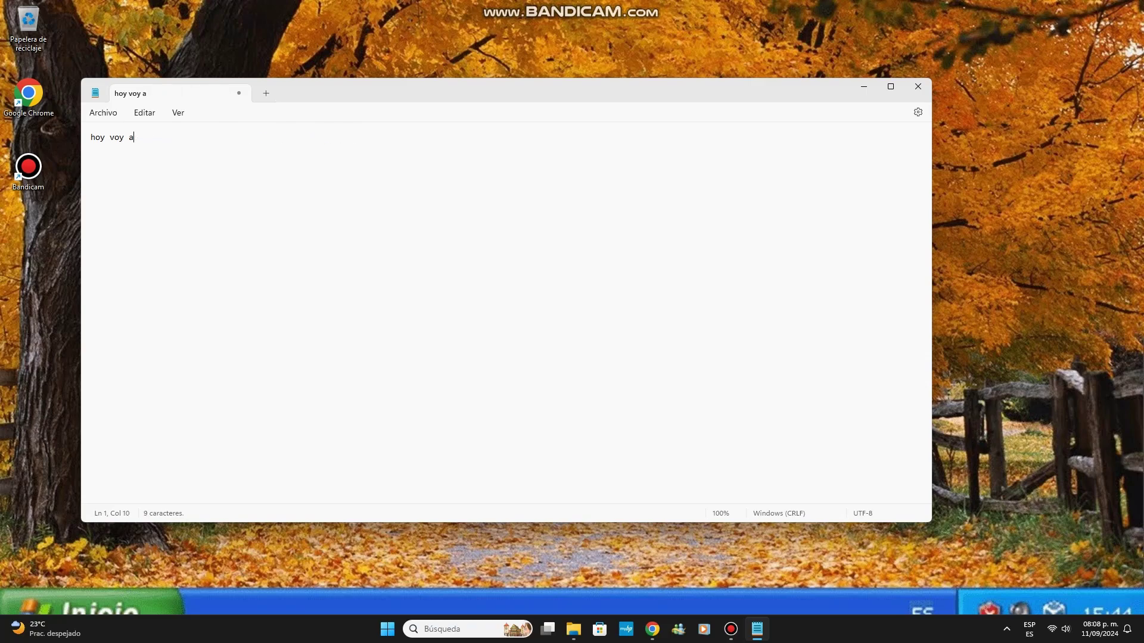
key(BackSpace)
key(BackSpace)
key(BackSpace)
key(BackSpace)
key(BackSpace)
key(BackSpace)
key(BackSpace)
key(BackSpace)
key(BackSpace)
Step: Write "en 2024 xD" in the note, erase it again and show the desktop
text(en 2024 xD)
key(BackSpace)
key(BackSpace)
key(BackSpace)
key(BackSpace)
key(BackSpace)
key(BackSpace)
key(BackSpace)
key(BackSpace)
key(BackSpace)
key(BackSpace)
key(super+d)
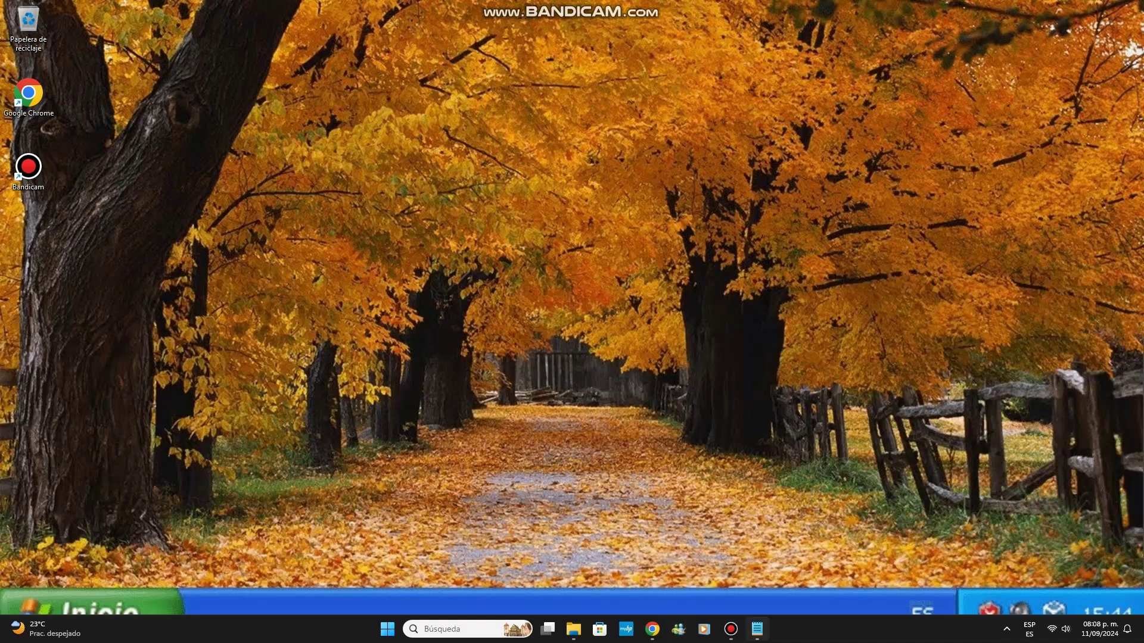
Step: Return to Notepad and write "primero entrar al link de este video que les voy a dejar en la descrpcion"
click(757, 629)
text(pr)
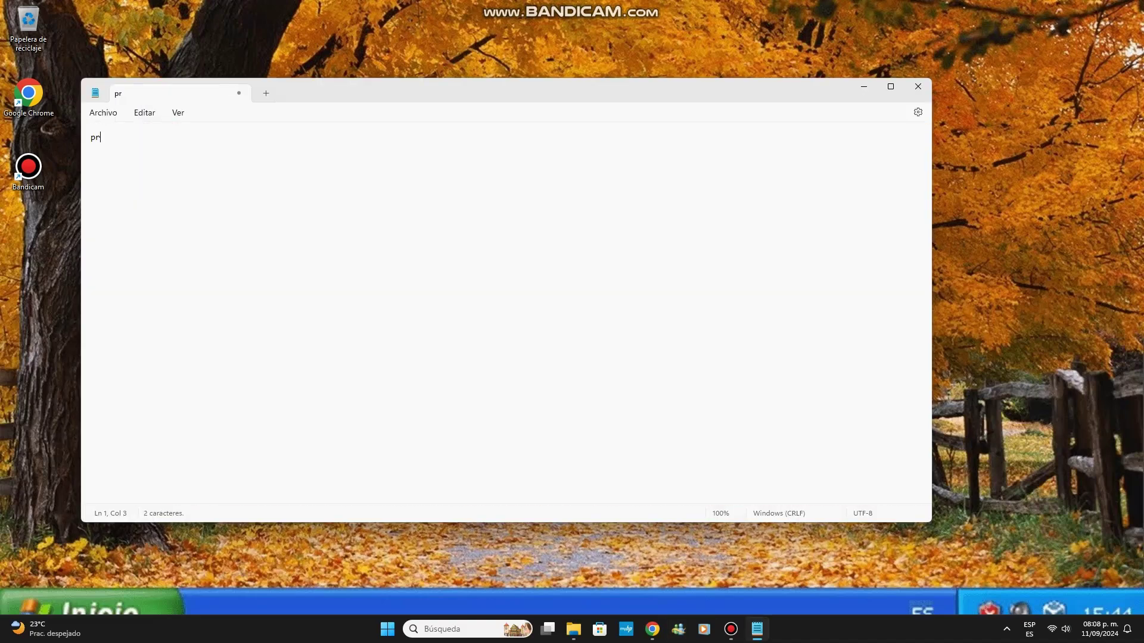
text(imero entrar al lin)
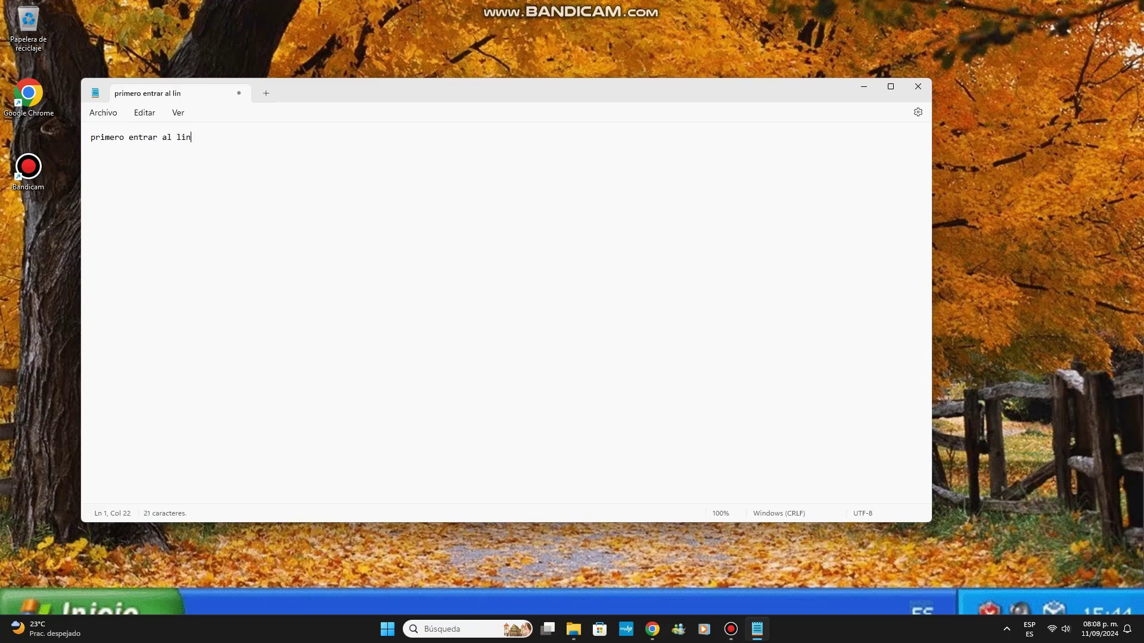
text(k del)
key(BackSpace)
key(BackSpace)
text(este video q)
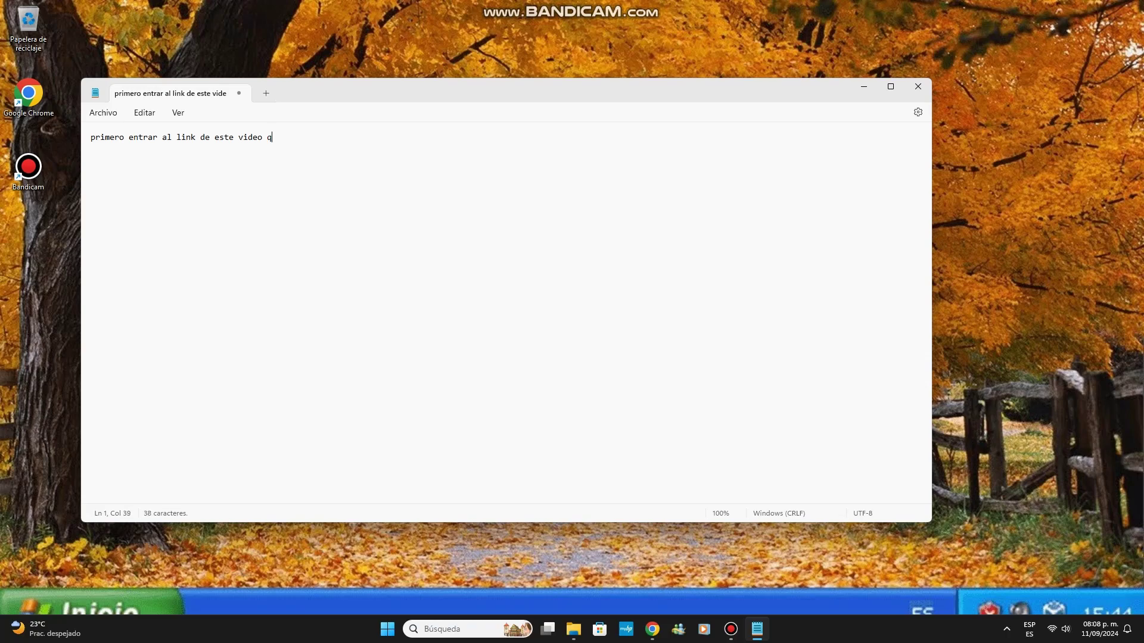
text(ue les voy a dejar en)
key(alt)
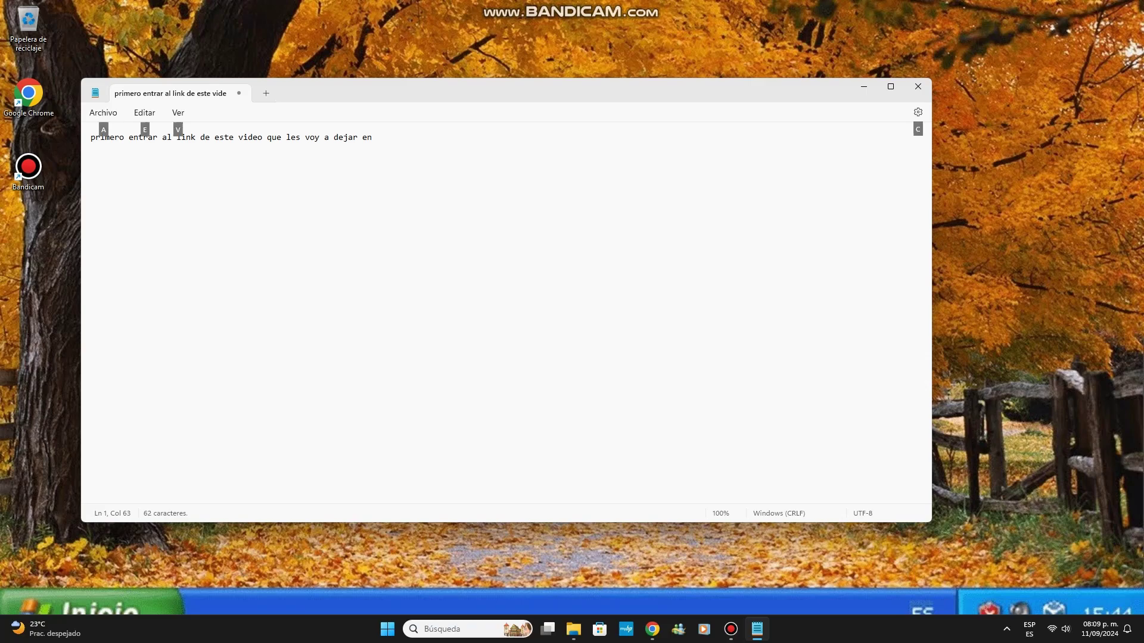
key(Escape)
key(BackSpace)
key(BackSpace)
text(n la)
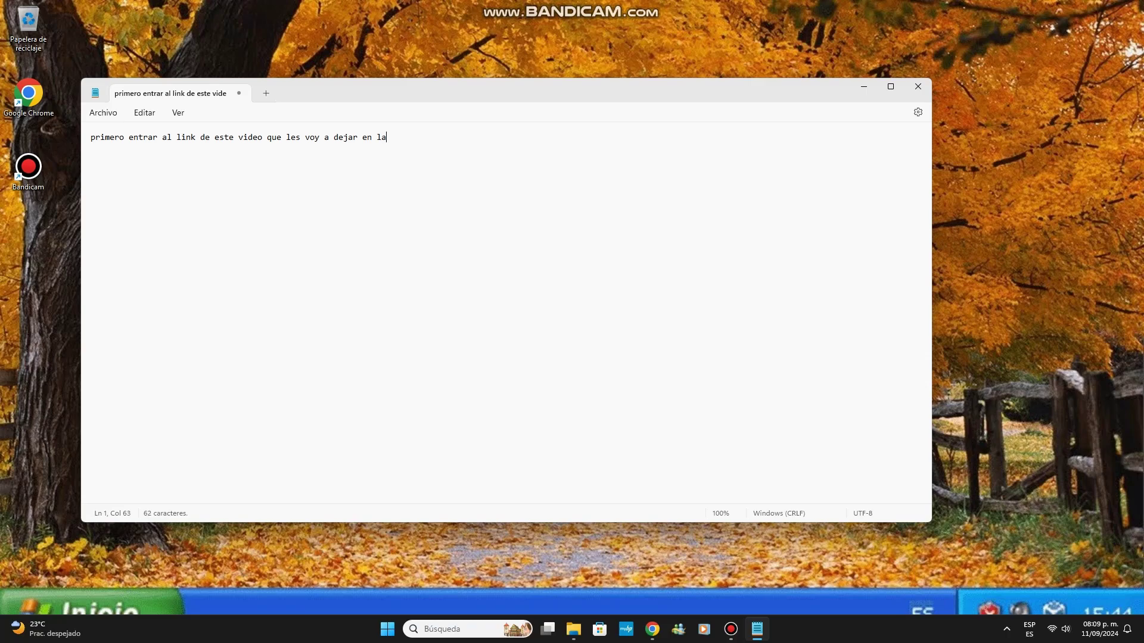
text( descrpcion)
Step: Erase the sentence about the video link from the note
key(BackSpace)
key(BackSpace)
key(BackSpace)
key(BackSpace)
key(BackSpace)
key(BackSpace)
key(BackSpace)
key(BackSpace)
key(BackSpace)
key(BackSpace)
key(BackSpace)
key(BackSpace)
key(BackSpace)
key(BackSpace)
key(BackSpace)
key(BackSpace)
key(BackSpace)
key(BackSpace)
key(BackSpace)
key(BackSpace)
key(BackSpace)
key(BackSpace)
key(BackSpace)
key(BackSpace)
key(BackSpace)
key(BackSpace)
key(BackSpace)
key(BackSpace)
key(BackSpace)
key(BackSpace)
key(BackSpace)
key(BackSpace)
key(BackSpace)
key(BackSpace)
key(BackSpace)
key(BackSpace)
key(BackSpace)
key(BackSpace)
key(BackSpace)
key(BackSpace)
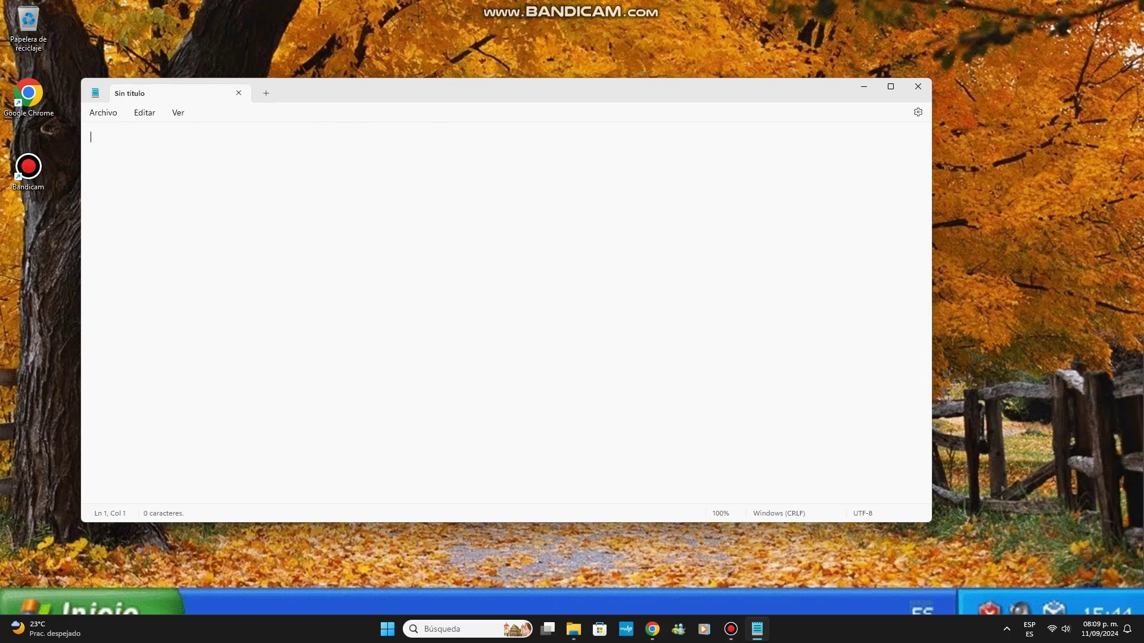
Step: Switch to Chrome and open the YouTube video "Windows Media Player 8 + Donwload Link" at its description
key(super+d)
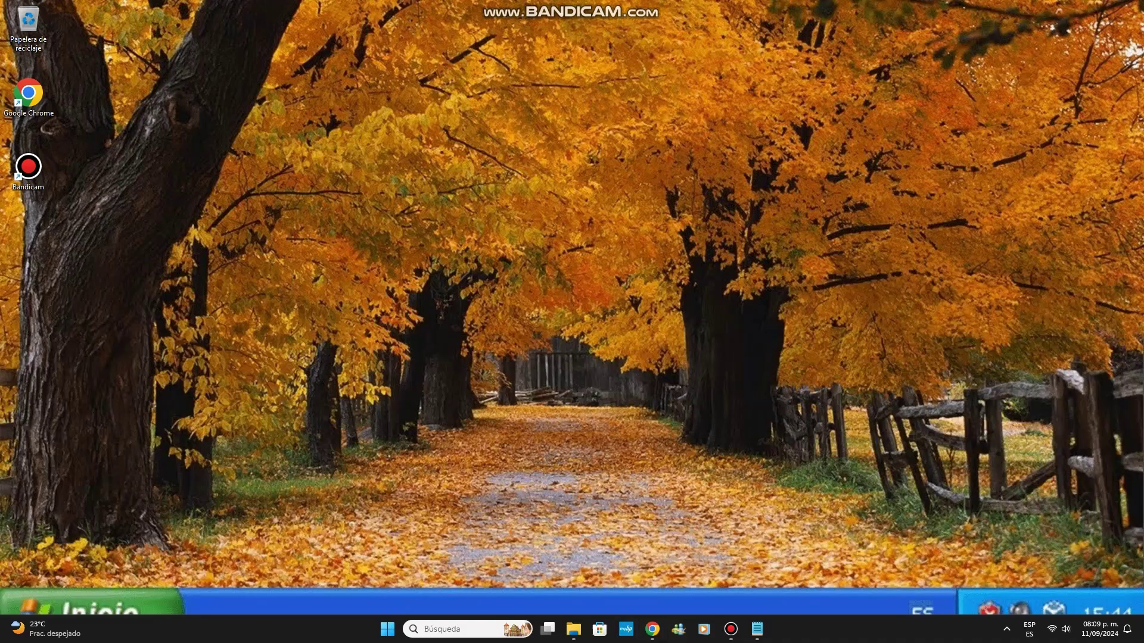
click(730, 629)
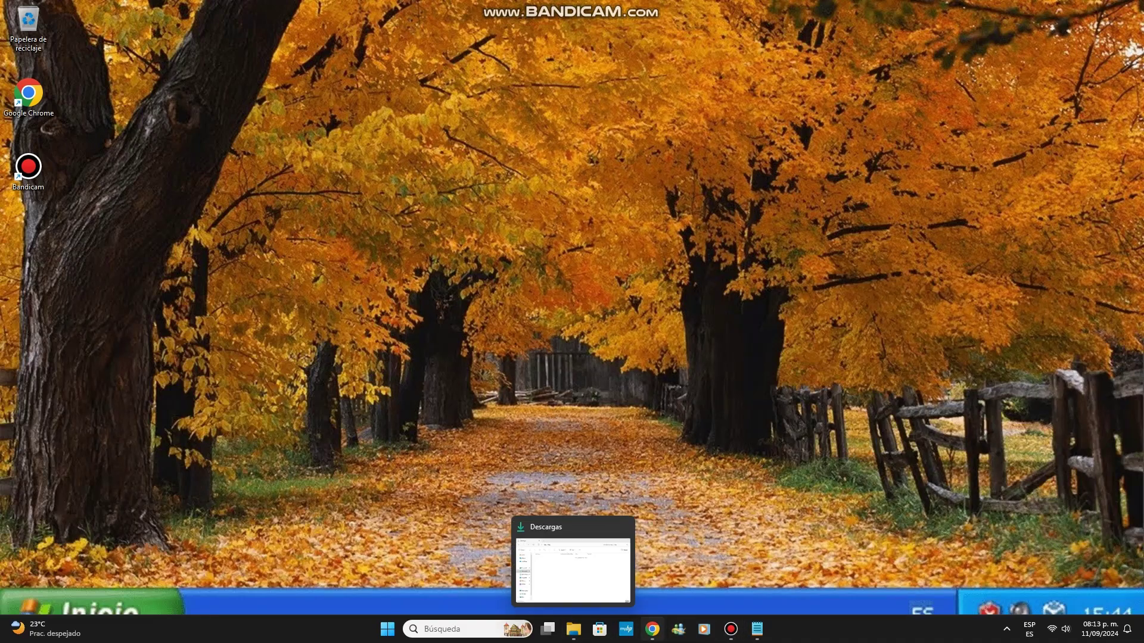
click(652, 629)
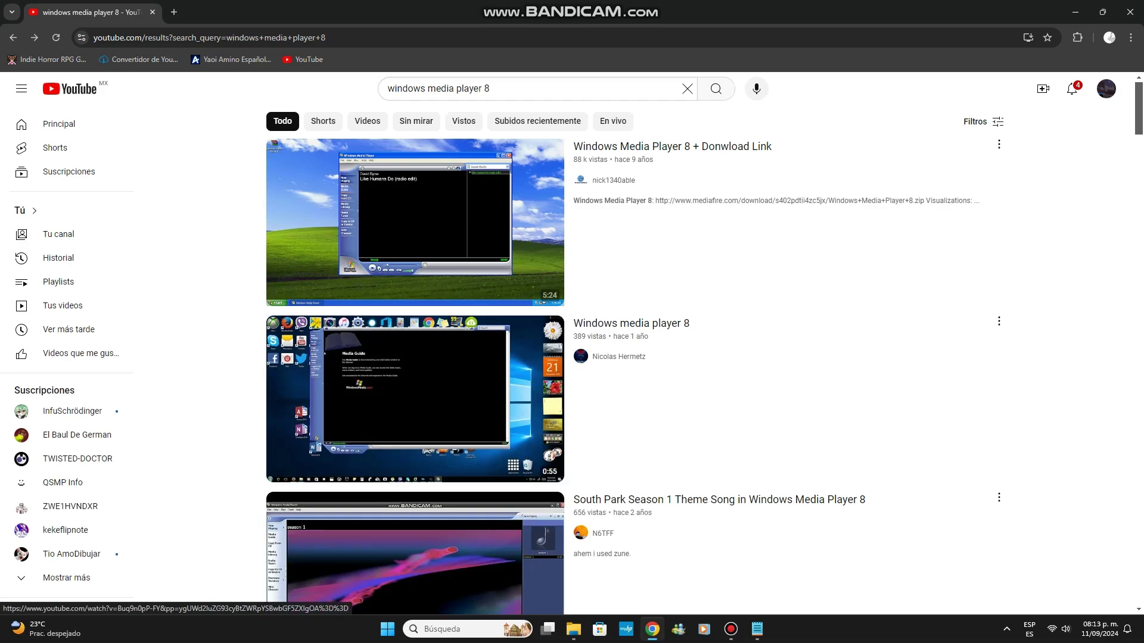
mouse_move(417, 226)
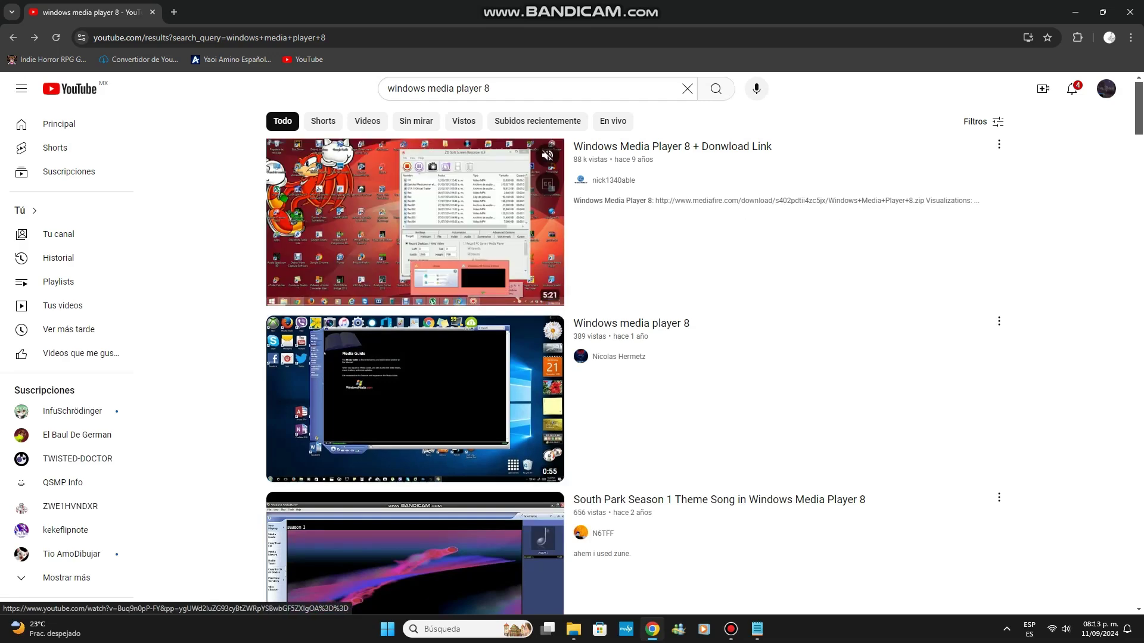
click(417, 226)
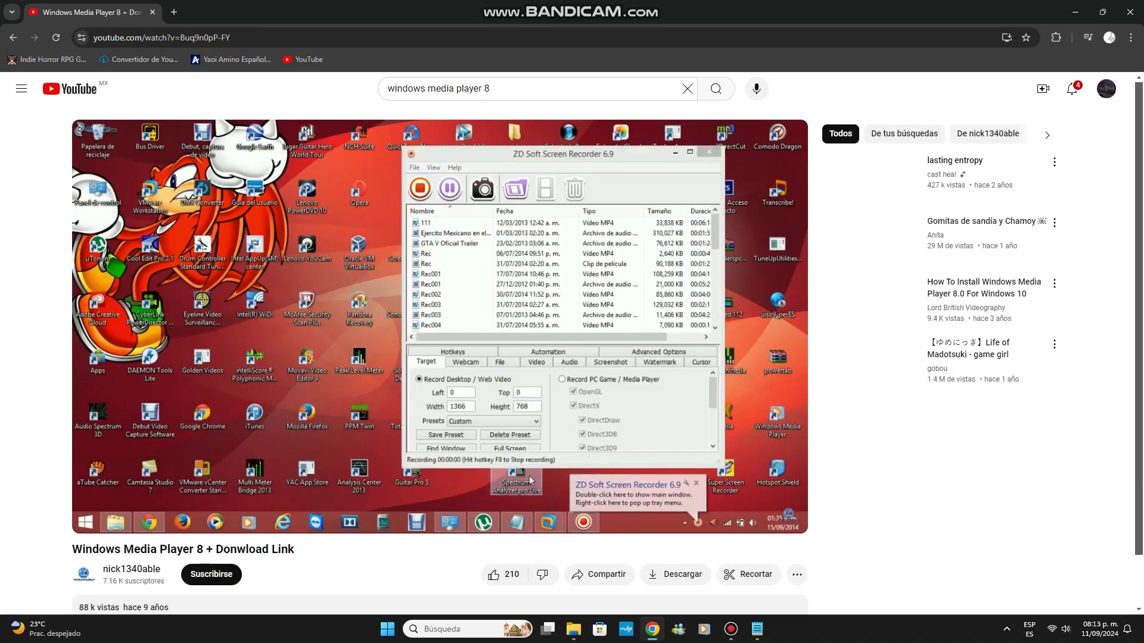
scroll(543, 454, down, 1)
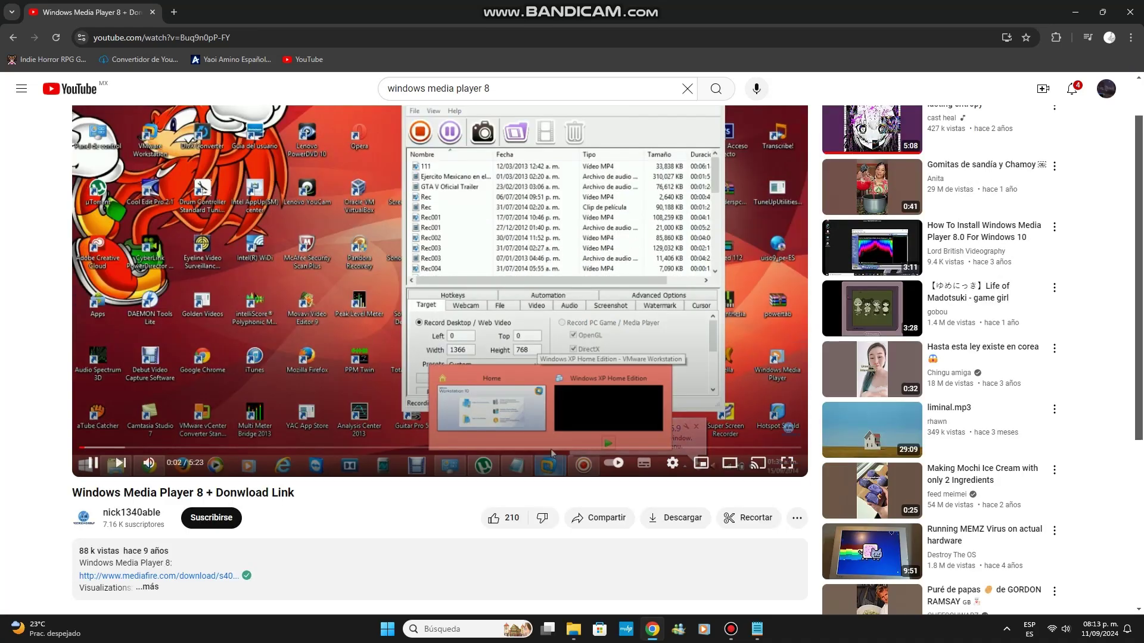
Step: Switch to Notepad and write "van a ir al link del video que esta abajo"
key(alt+Tab)
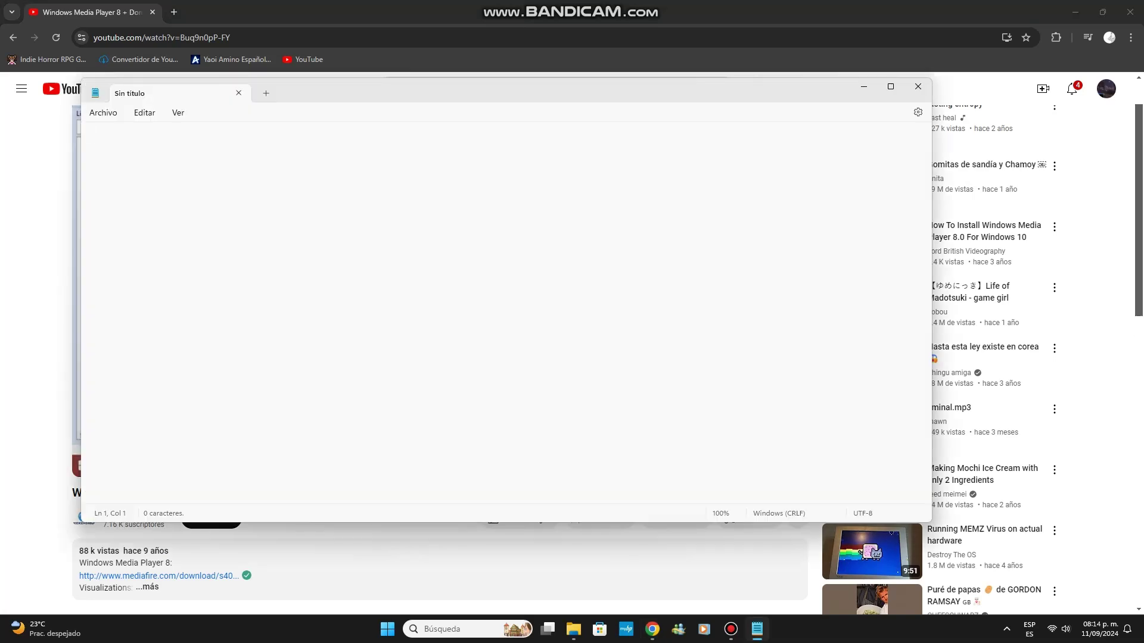
text(van a ir )
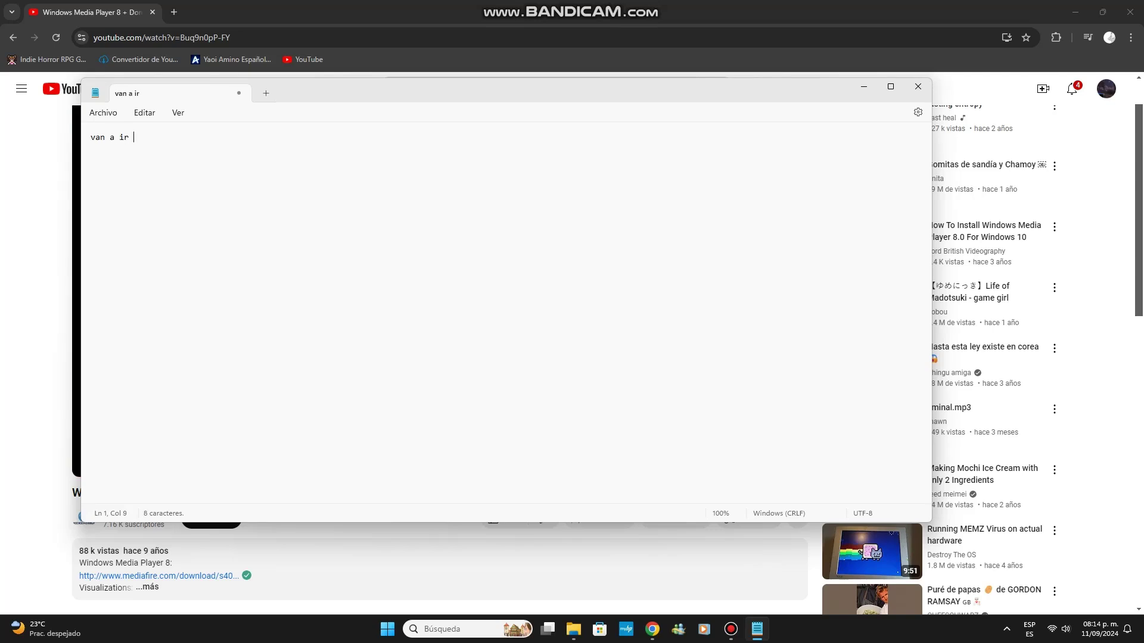
text(al link de l)
key(BackSpace)
text(l video qu)
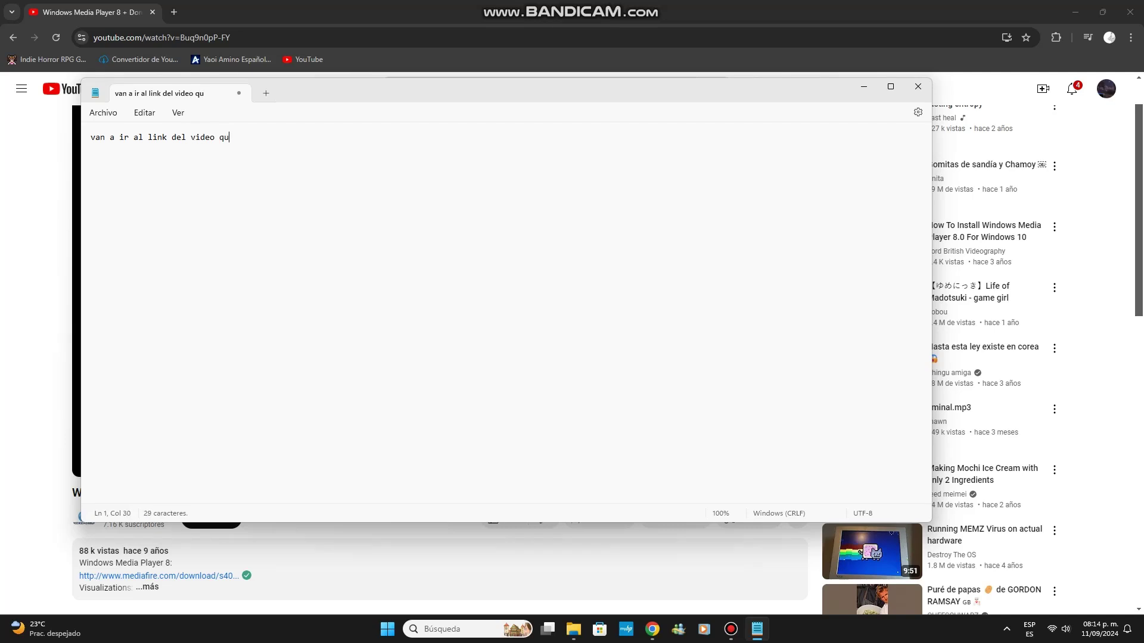
text(e esta abajo)
Step: Clear the instruction about going to the link from the note
key(BackSpace)
key(BackSpace)
key(BackSpace)
key(BackSpace)
key(BackSpace)
key(BackSpace)
key(BackSpace)
key(BackSpace)
key(BackSpace)
key(BackSpace)
key(BackSpace)
key(BackSpace)
key(BackSpace)
key(BackSpace)
key(BackSpace)
key(BackSpace)
key(BackSpace)
key(BackSpace)
key(BackSpace)
key(BackSpace)
key(BackSpace)
key(BackSpace)
key(BackSpace)
key(BackSpace)
key(BackSpace)
key(BackSpace)
key(BackSpace)
key(BackSpace)
key(BackSpace)
key(BackSpace)
key(BackSpace)
key(BackSpace)
key(BackSpace)
key(BackSpace)
key(BackSpace)
key(BackSpace)
key(BackSpace)
key(BackSpace)
key(BackSpace)
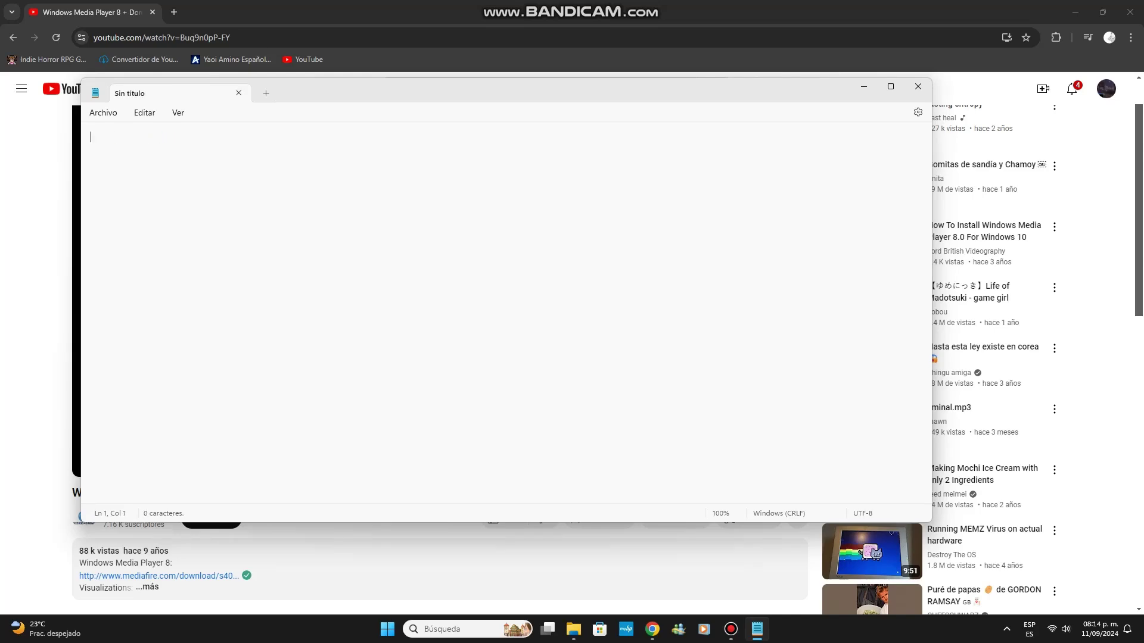
Step: Switch back to Chrome, open the MediaFire link in the video's description to download Windows Media Player 8.zip, and dismiss the pop-up
key(alt+Tab)
scroll(506, 333, down, 3)
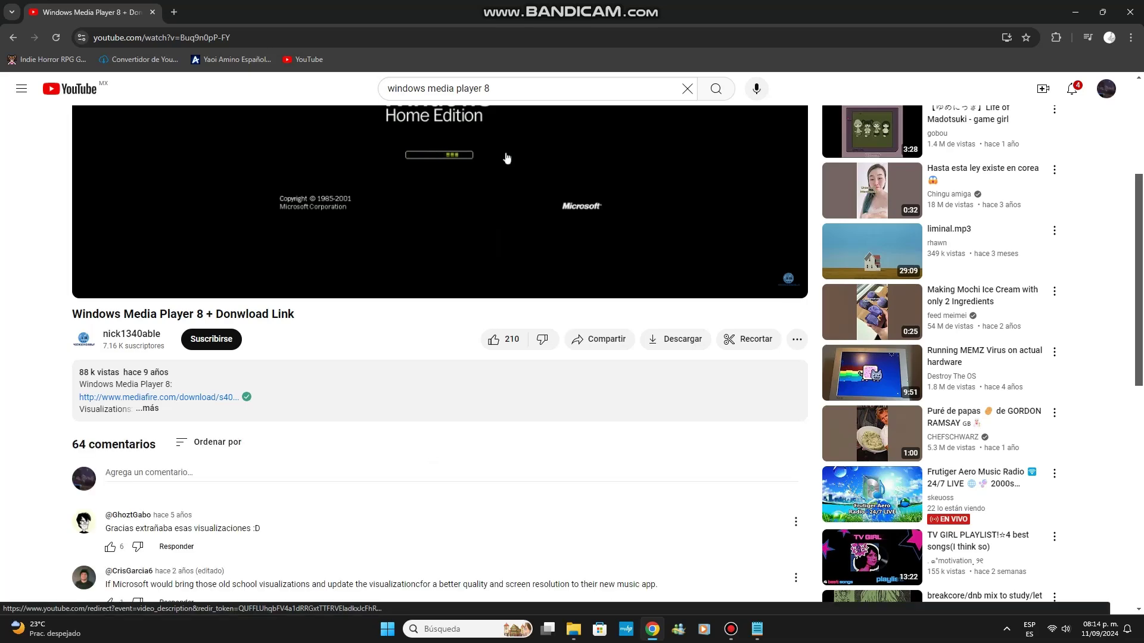
click(159, 397)
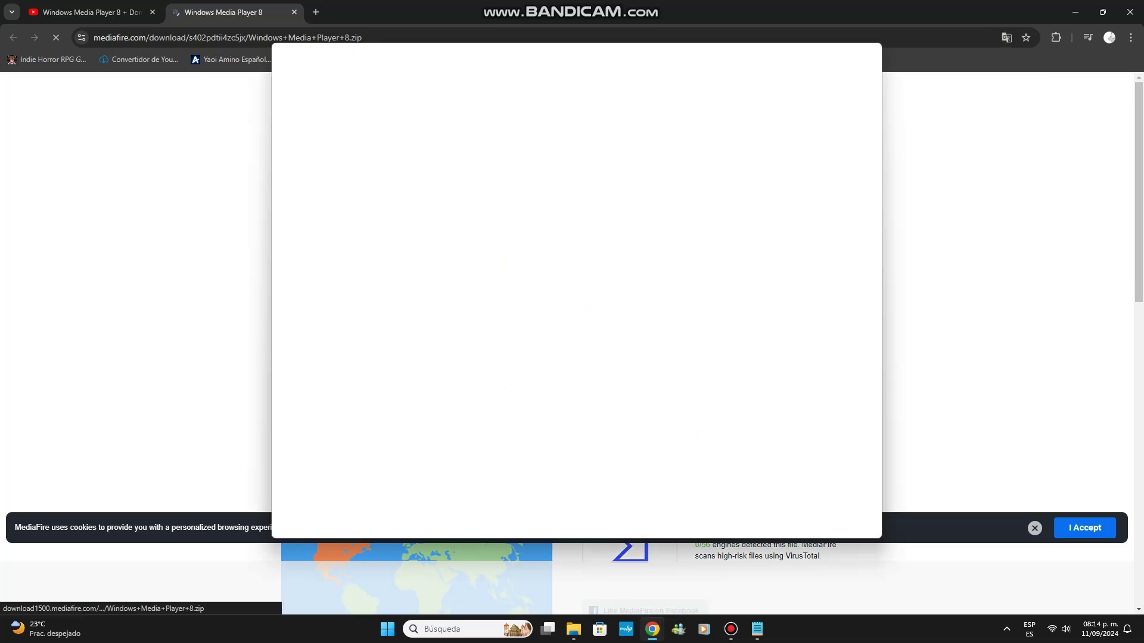
click(869, 52)
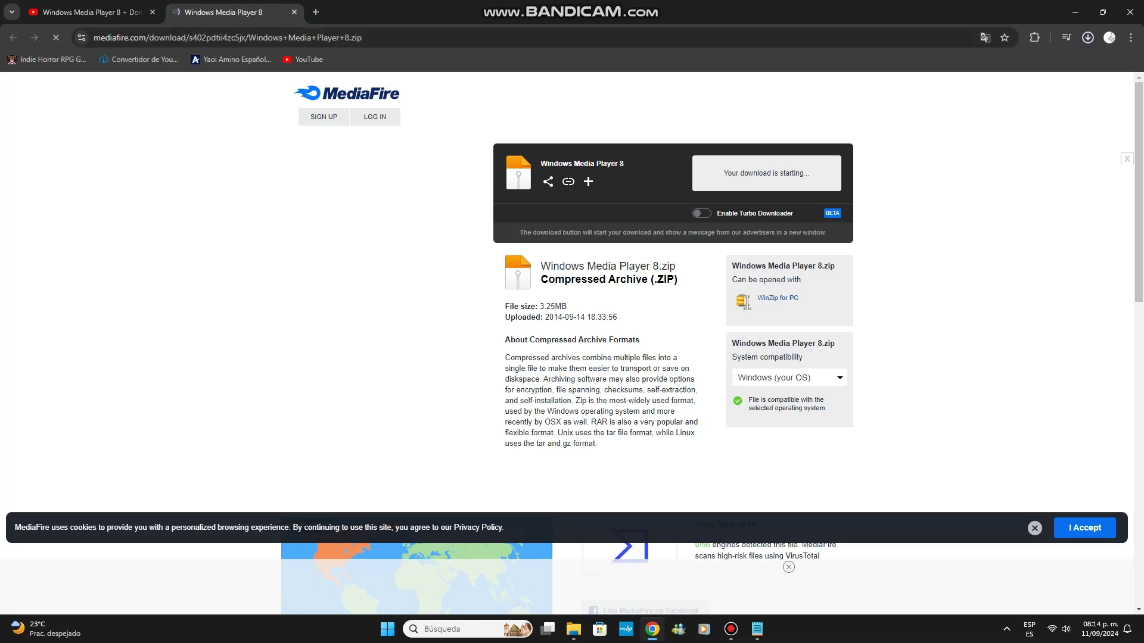
Step: Go back to the YouTube video, close the Chrome window and switch to the empty note in Notepad
click(89, 11)
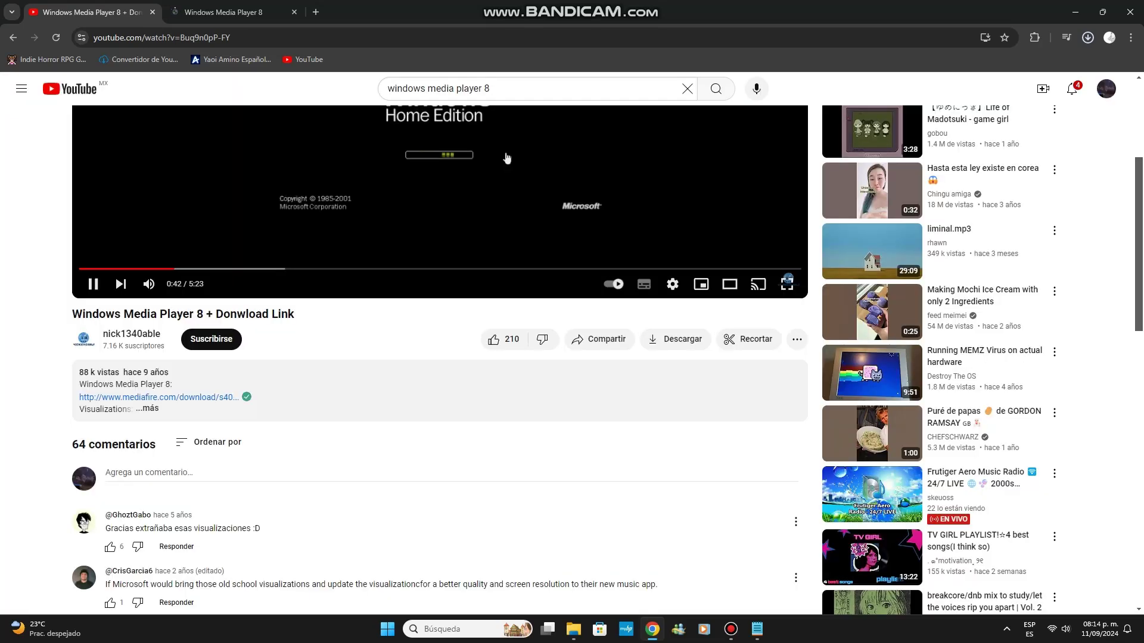
click(1130, 12)
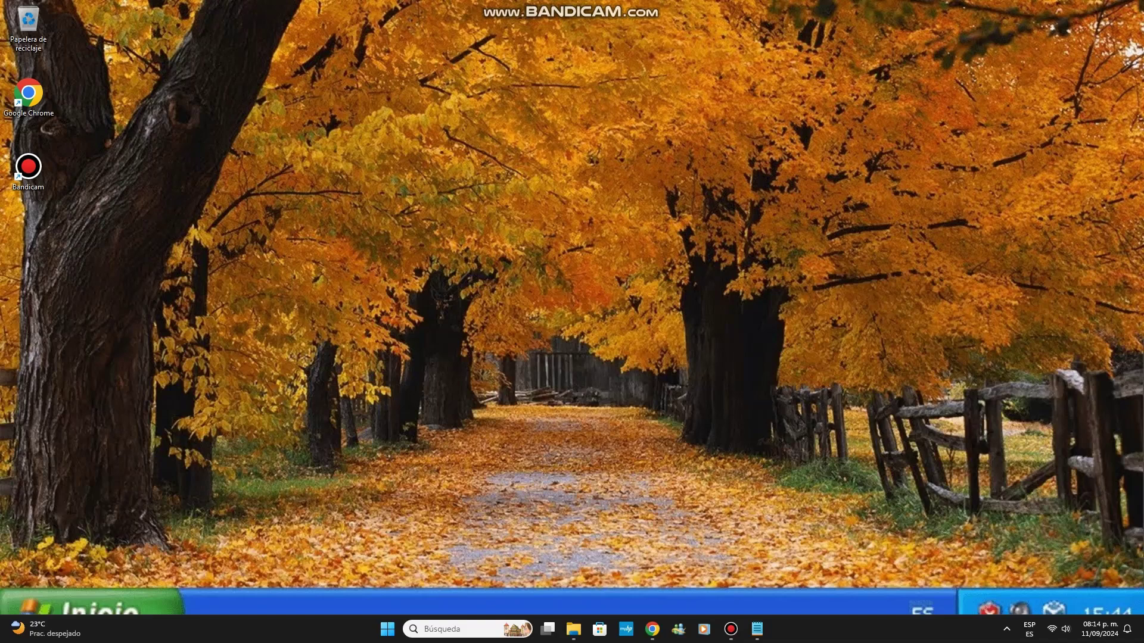
click(756, 629)
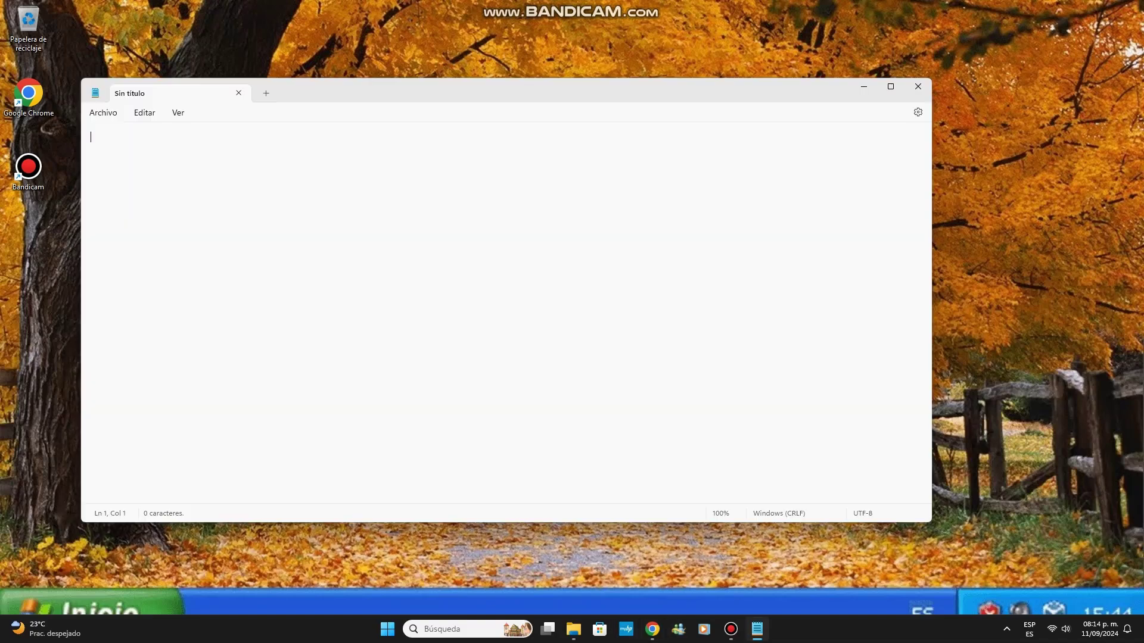
Step: Write "después de descargar el archivo lo descomprimen" in the empty note
text(despues)
text(des)
key(BackSpace)
key(BackSpace)
text(e descara)
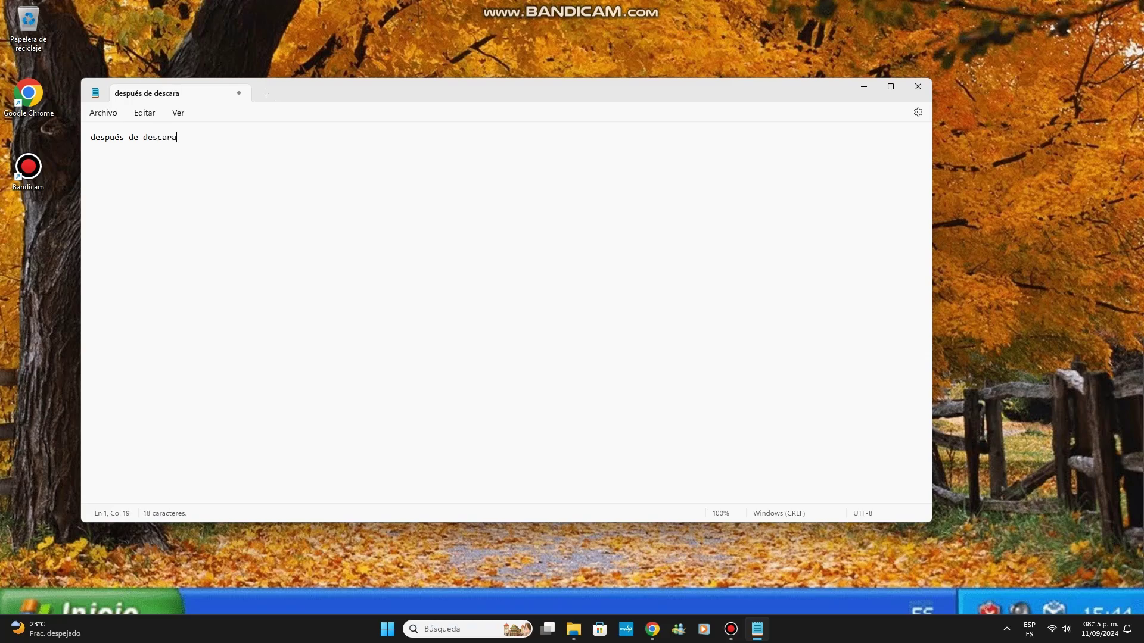
key(BackSpace)
text(gar el      archivo)
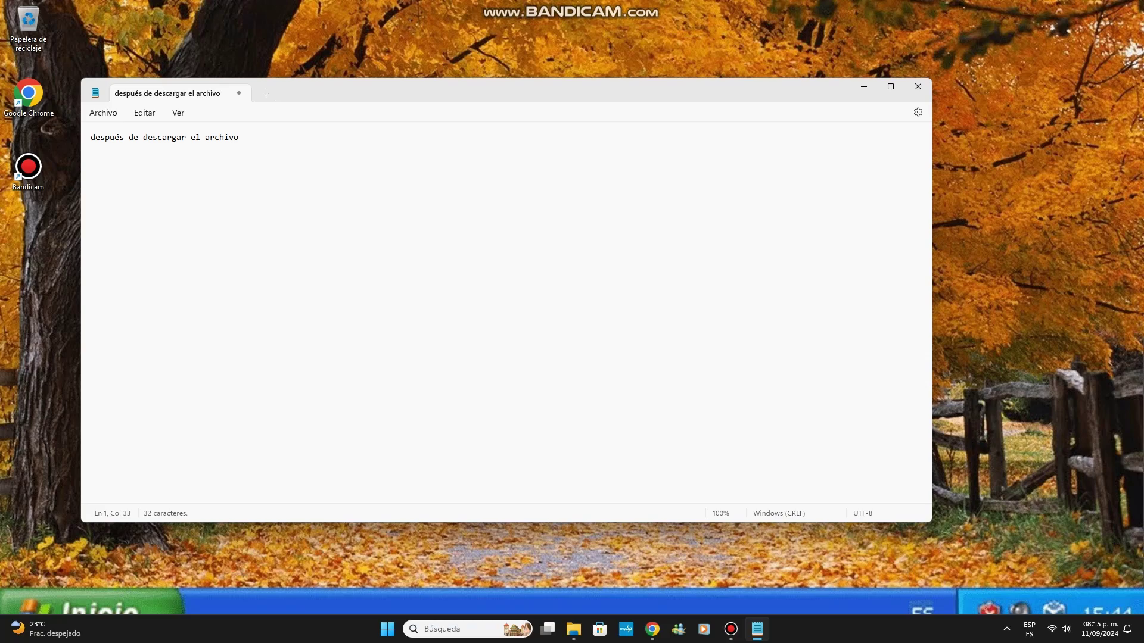
text( lo dezca)
key(BackSpace)
key(BackSpace)
text(comprimen)
Step: Clear the sentence about downloading and unzipping the file from the note
key(BackSpace)
key(BackSpace)
key(BackSpace)
key(BackSpace)
key(BackSpace)
key(BackSpace)
key(BackSpace)
key(BackSpace)
key(BackSpace)
key(BackSpace)
key(BackSpace)
key(BackSpace)
key(BackSpace)
key(BackSpace)
key(BackSpace)
key(BackSpace)
key(BackSpace)
key(BackSpace)
key(BackSpace)
key(BackSpace)
key(BackSpace)
key(BackSpace)
key(BackSpace)
key(BackSpace)
key(BackSpace)
key(BackSpace)
key(BackSpace)
key(BackSpace)
key(BackSpace)
key(BackSpace)
key(BackSpace)
key(BackSpace)
key(BackSpace)
key(BackSpace)
key(BackSpace)
key(BackSpace)
key(BackSpace)
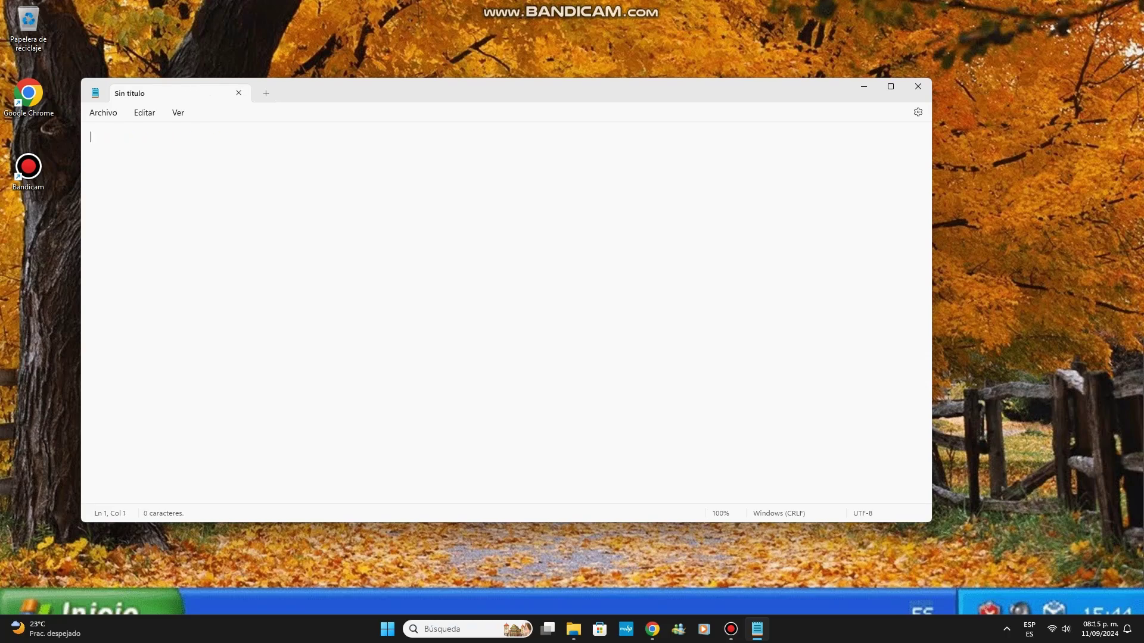
Step: Switch to File Explorer, open the Windows Media Player 8 compressed folder in Descargas, and go back to Descargas
key(super+d)
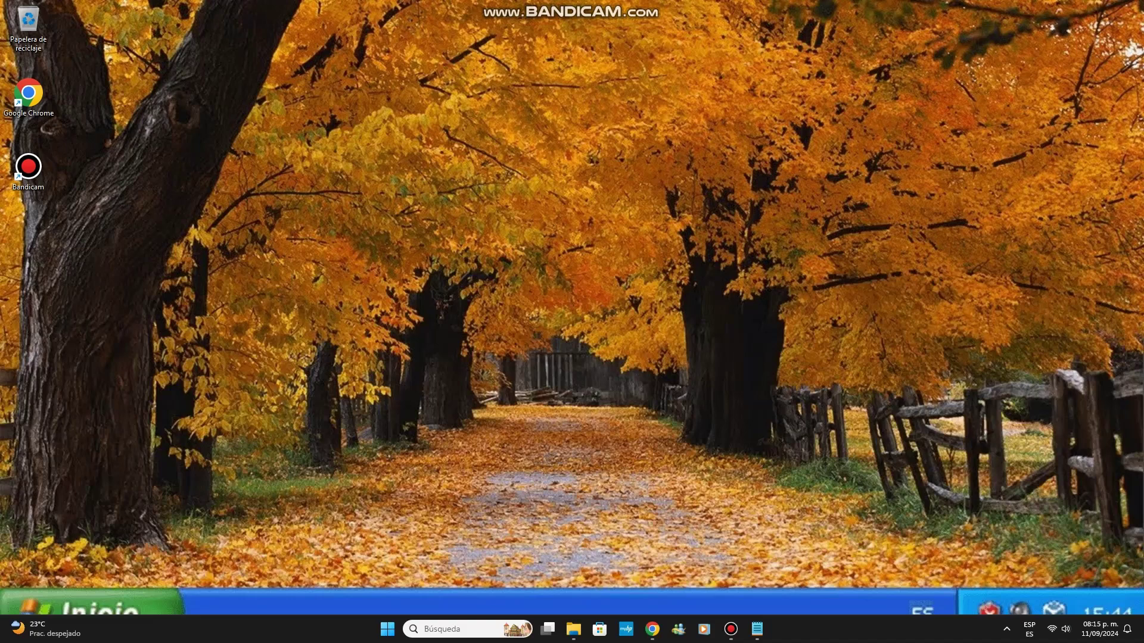
click(573, 629)
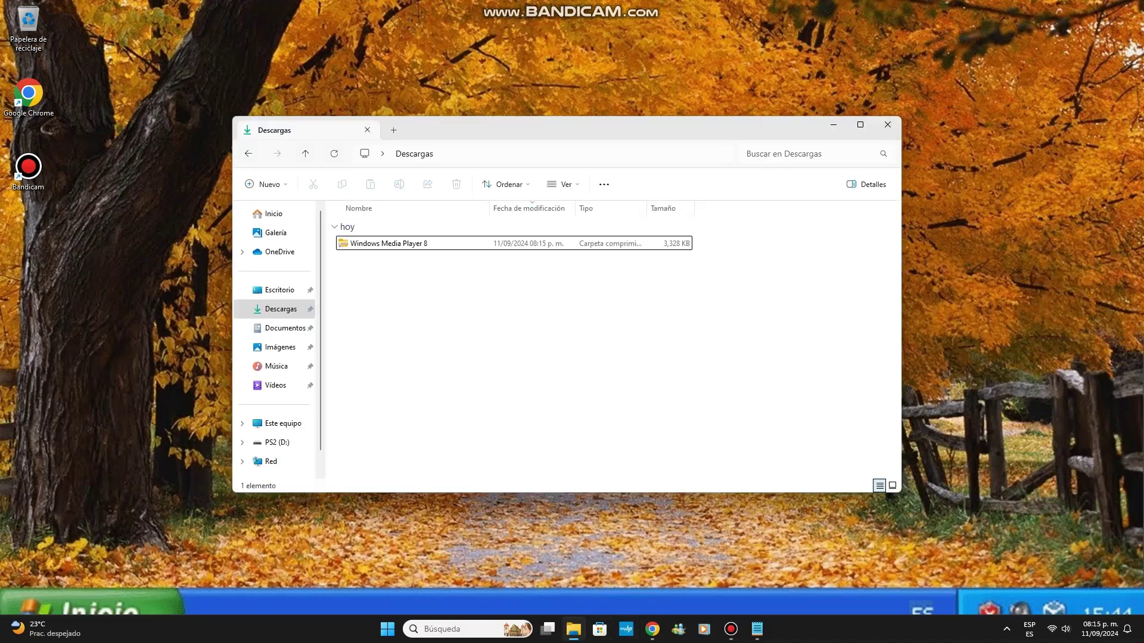
click(388, 244)
right_click(391, 242)
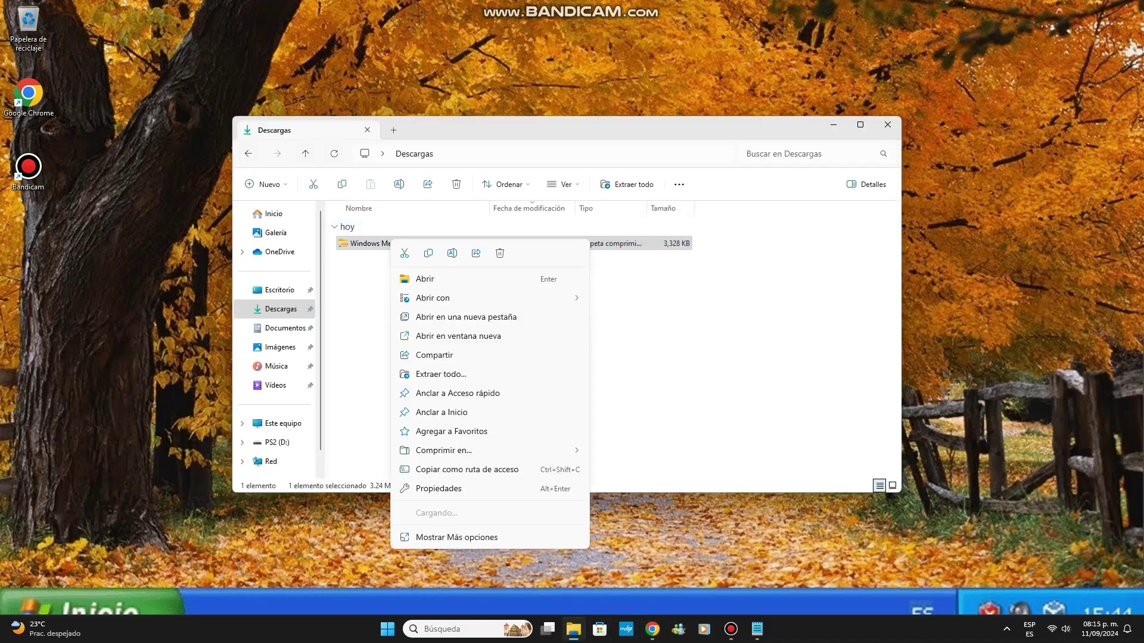
click(429, 536)
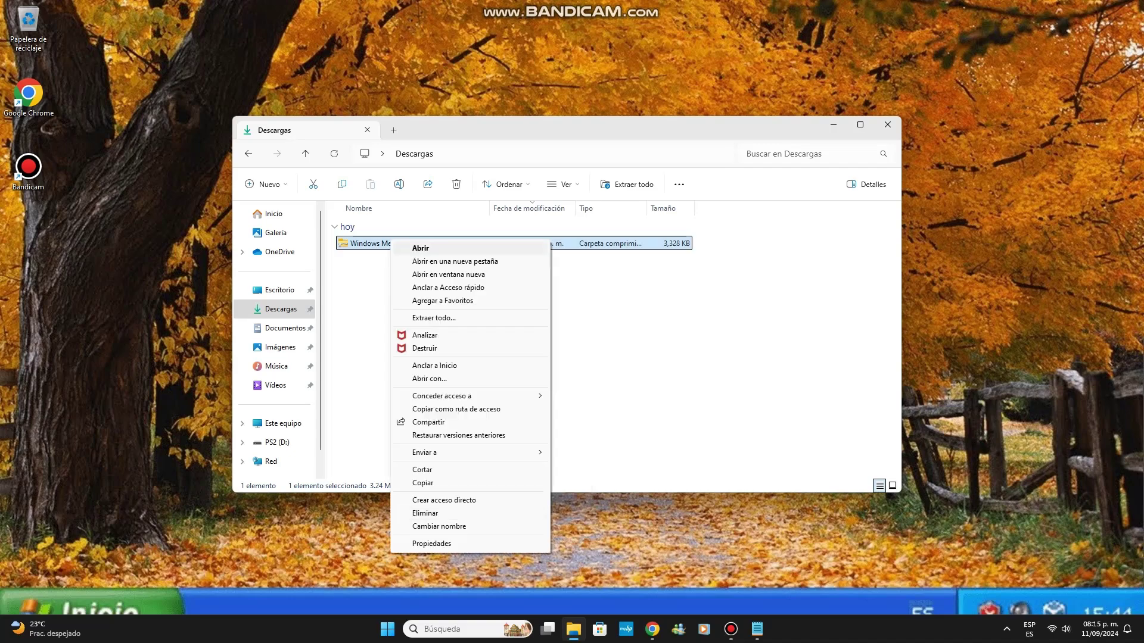
key(Return)
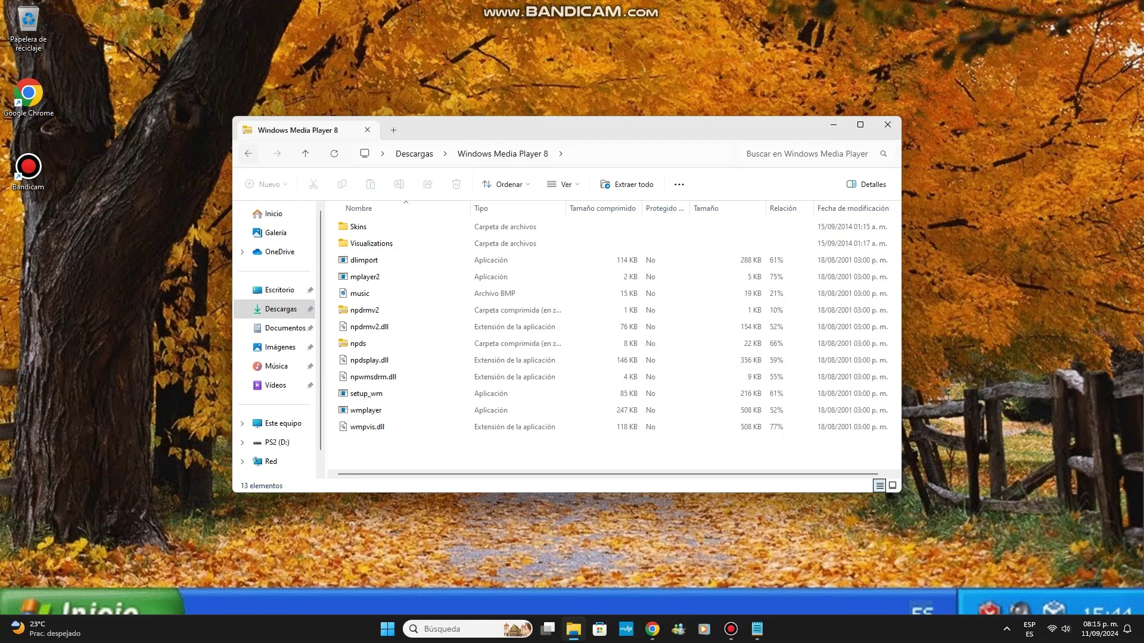
key(alt+Left)
Step: Switch to Notepad and write "lol denme un momento" in the empty note
key(alt+Tab)
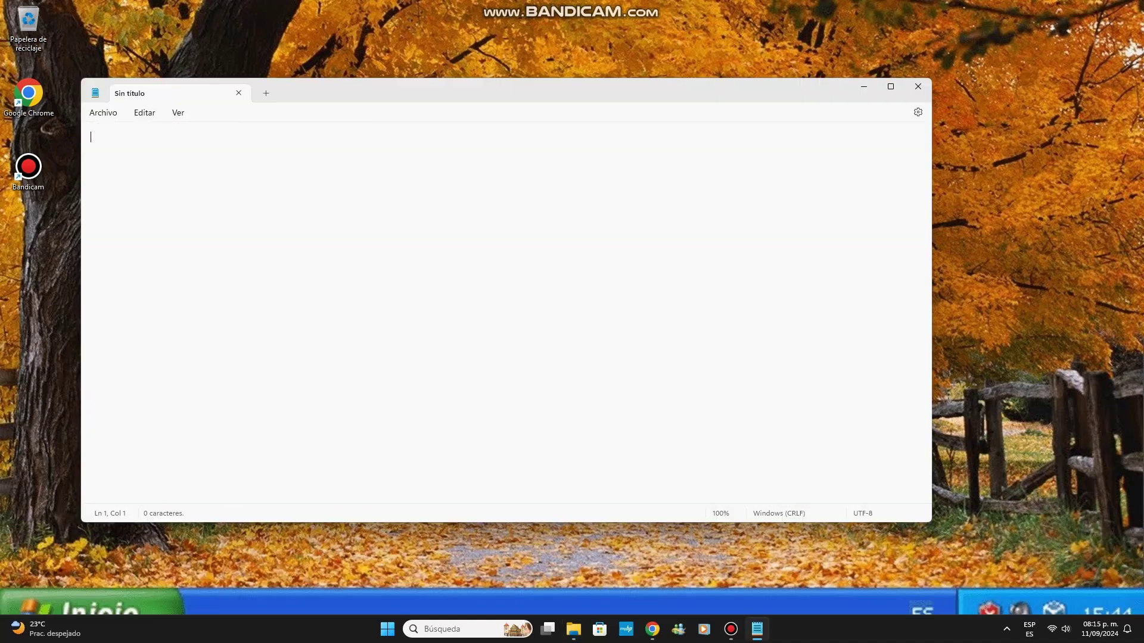
text(lol denme)
key(BackSpace)
key(BackSpace)
key(BackSpace)
key(BackSpace)
text(un momento)
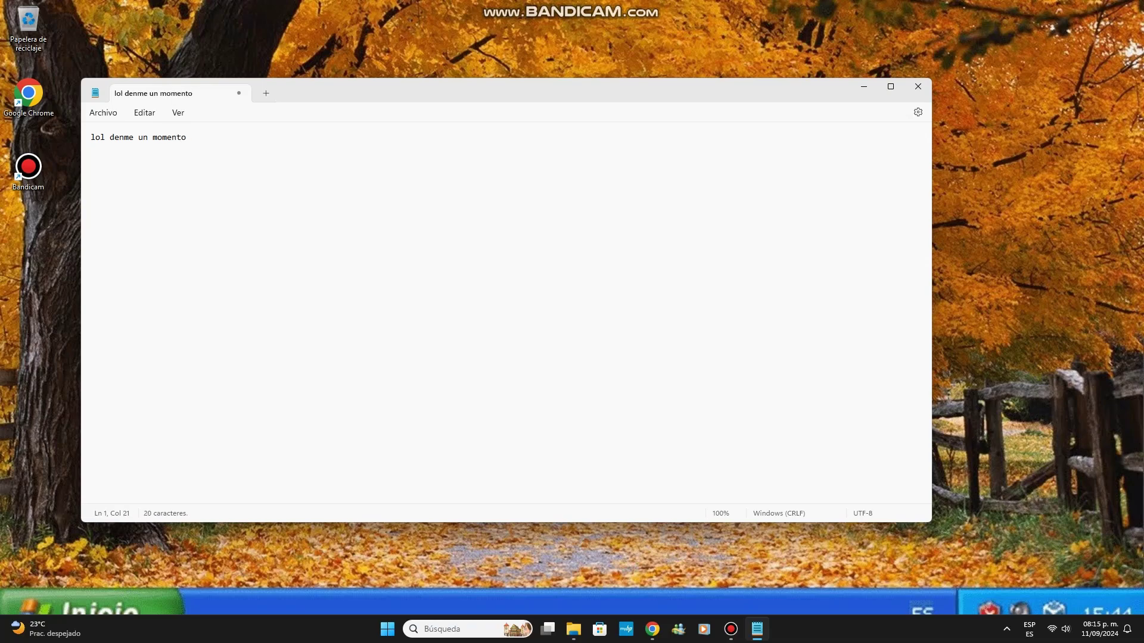
Step: Clear the message asking for a moment from the note
key(BackSpace)
key(BackSpace)
key(BackSpace)
key(BackSpace)
key(BackSpace)
key(BackSpace)
key(BackSpace)
key(BackSpace)
key(BackSpace)
key(BackSpace)
key(BackSpace)
key(BackSpace)
key(BackSpace)
key(BackSpace)
key(BackSpace)
key(BackSpace)
key(BackSpace)
key(BackSpace)
key(BackSpace)
key(BackSpace)
Step: Write "se me bugeo el cerebro :,u" in the note
text(s)
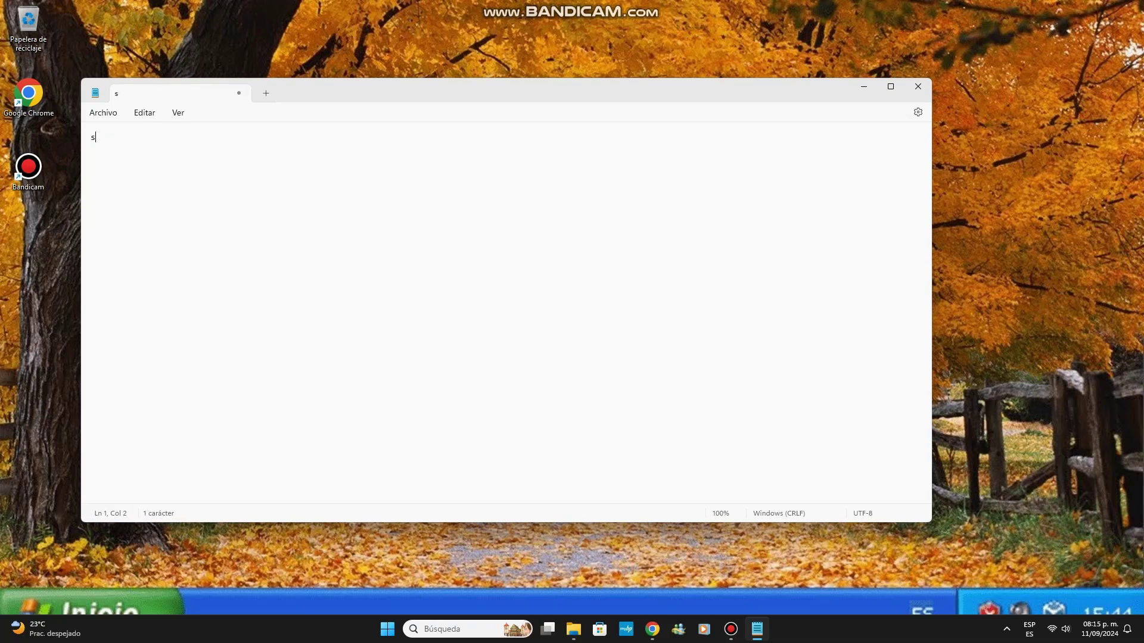
text(e me bugeo el se)
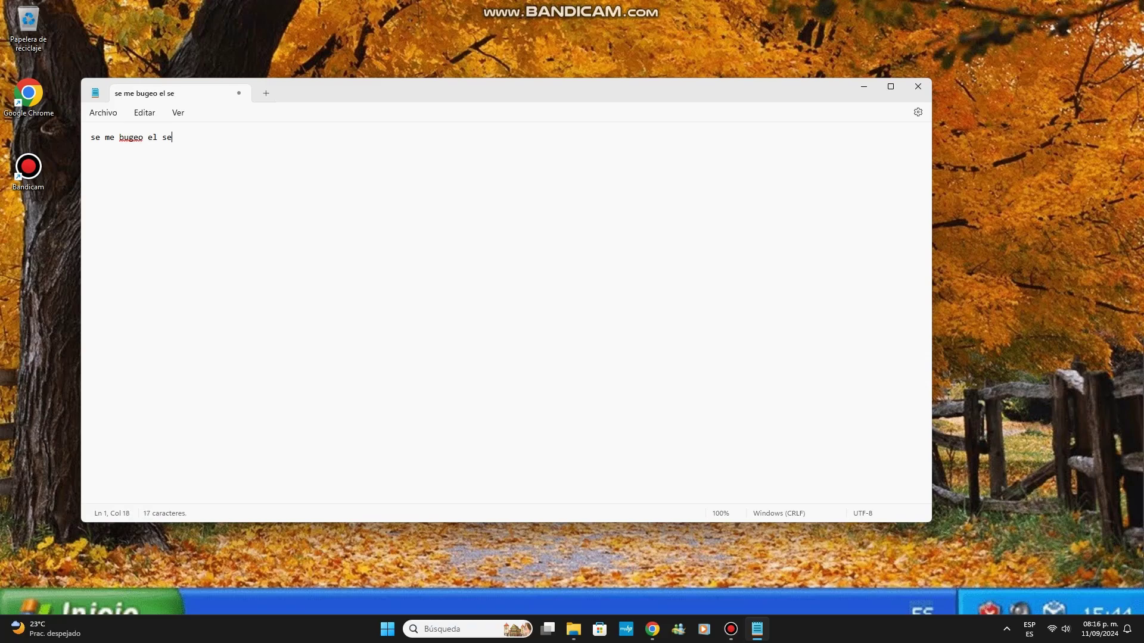
key(BackSpace)
key(BackSpace)
text(cerebro :,u)
Step: Clear the "se me bugeo el cerebro" message from the note
key(BackSpace)
key(BackSpace)
key(BackSpace)
key(BackSpace)
key(BackSpace)
key(BackSpace)
key(BackSpace)
key(BackSpace)
key(BackSpace)
key(BackSpace)
key(BackSpace)
key(BackSpace)
key(BackSpace)
key(BackSpace)
key(BackSpace)
key(BackSpace)
key(BackSpace)
key(BackSpace)
key(BackSpace)
key(BackSpace)
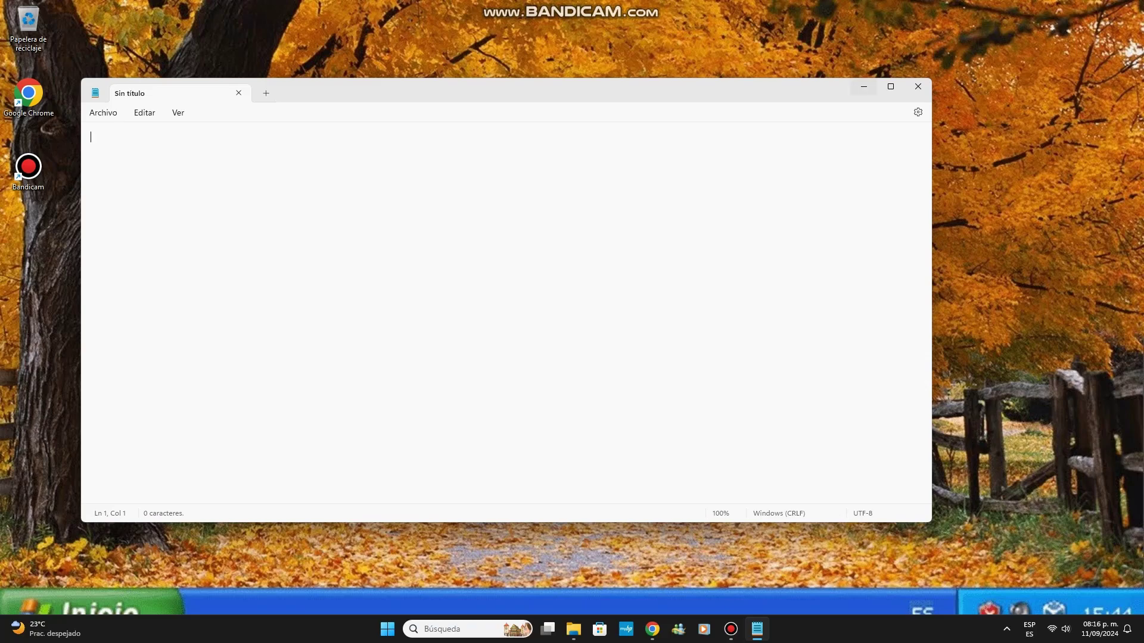
Step: Switch to File Explorer and extract the Windows Media Player 8 archive into a folder of the same name in Descargas
key(alt+Tab)
key(shift+F10)
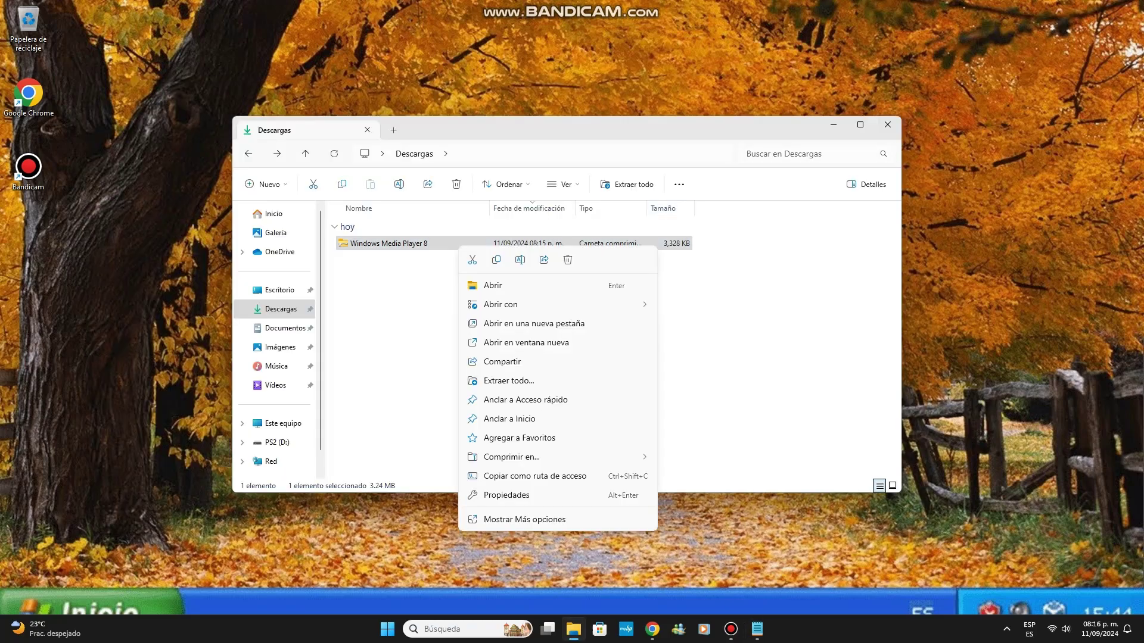
key(Down)
key(Down)
key(Down)
key(Down)
key(Down)
key(Down)
key(Return)
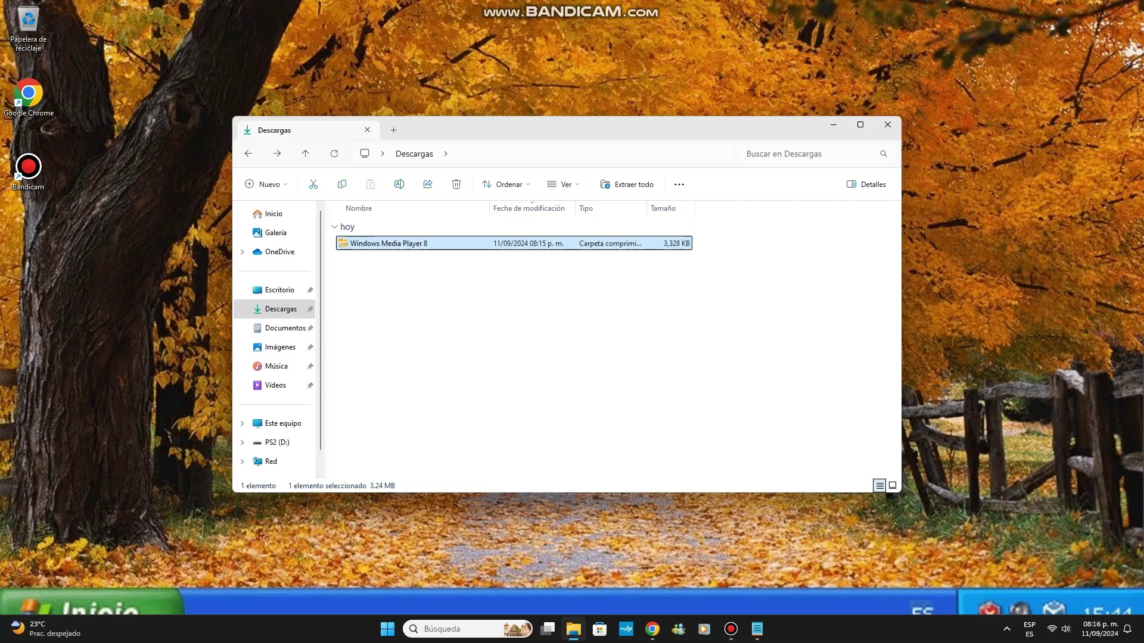
key(Return)
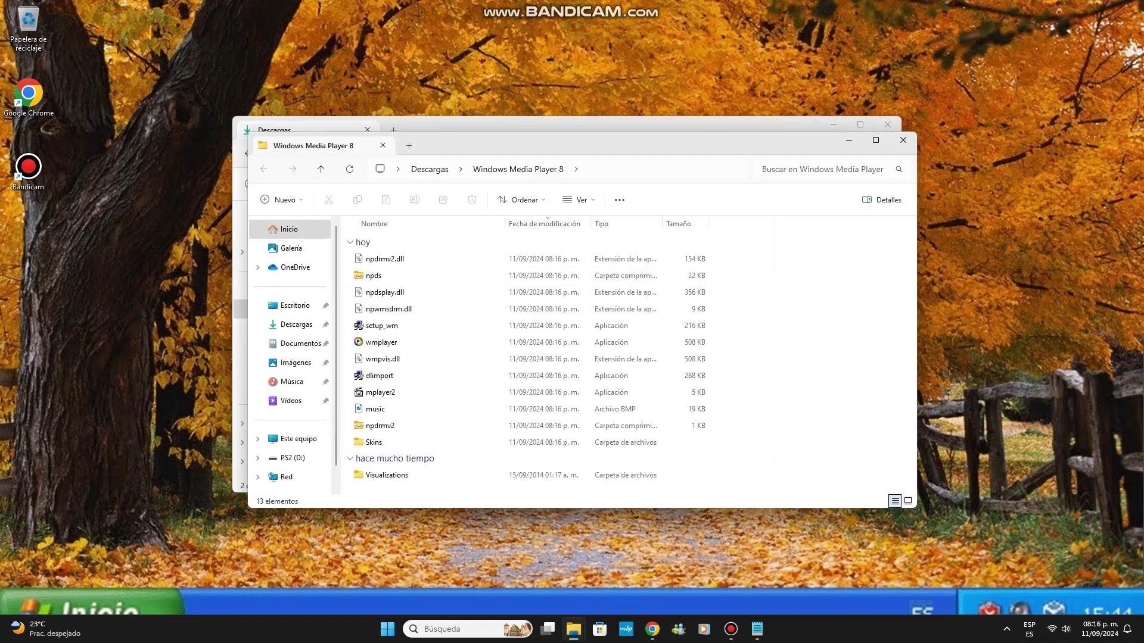
Step: Switch to Notepad and write "despuesde descomprimir el archivo tienen que ir a la carpeta de skins" in the note
click(756, 629)
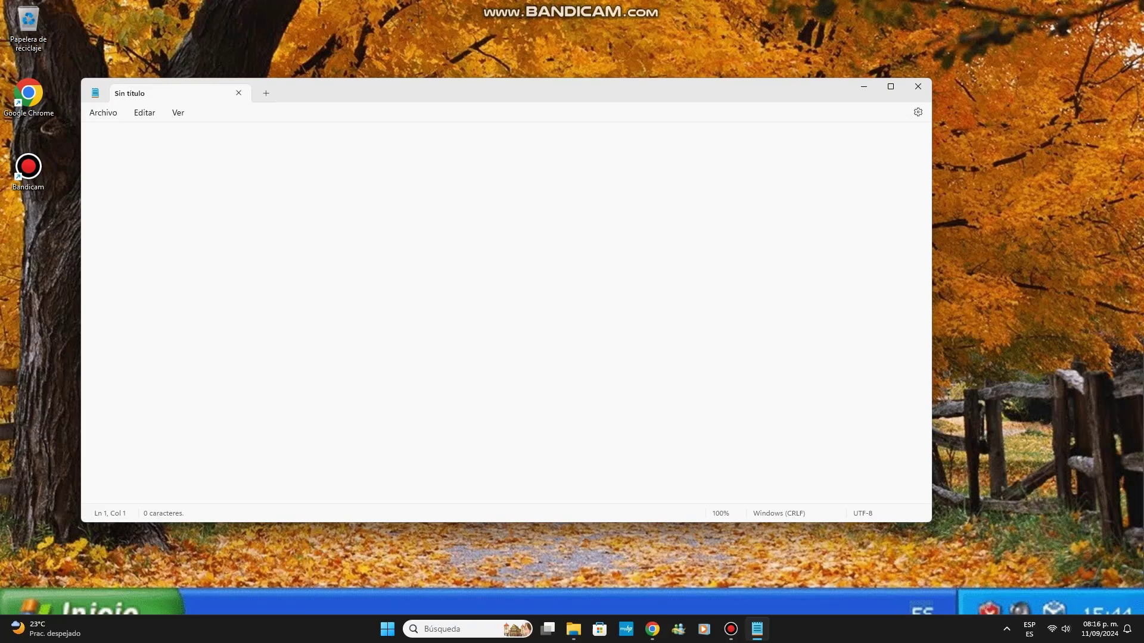
text(despuesde descompr)
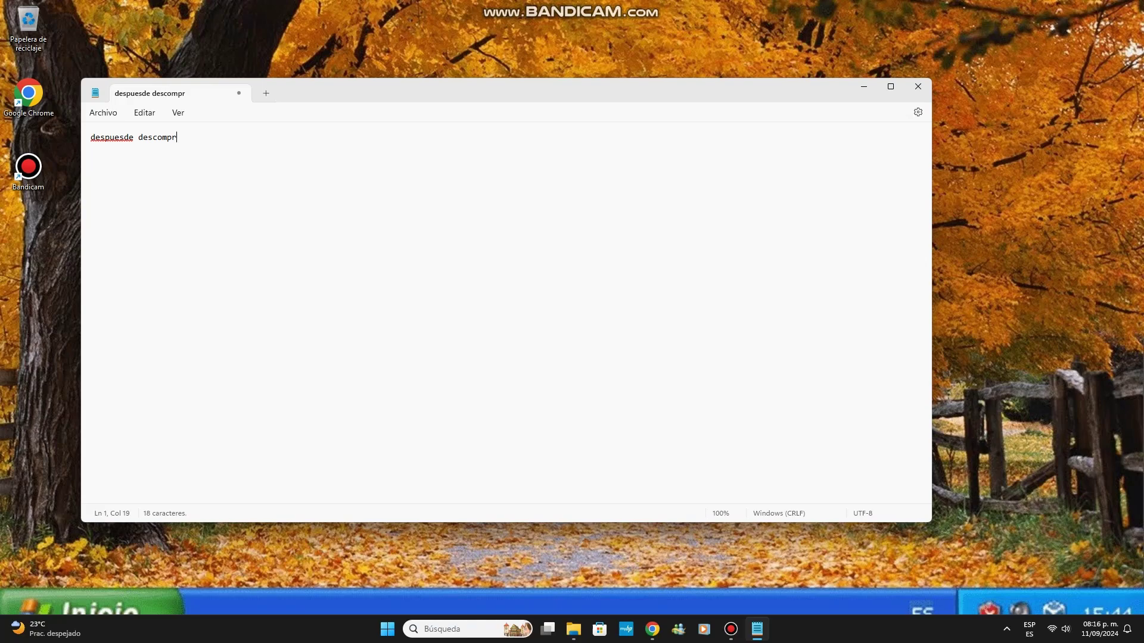
text(i)
text(ir)
key(BackSpace)
key(BackSpace)
key(BackSpace)
text(mir el archivo t)
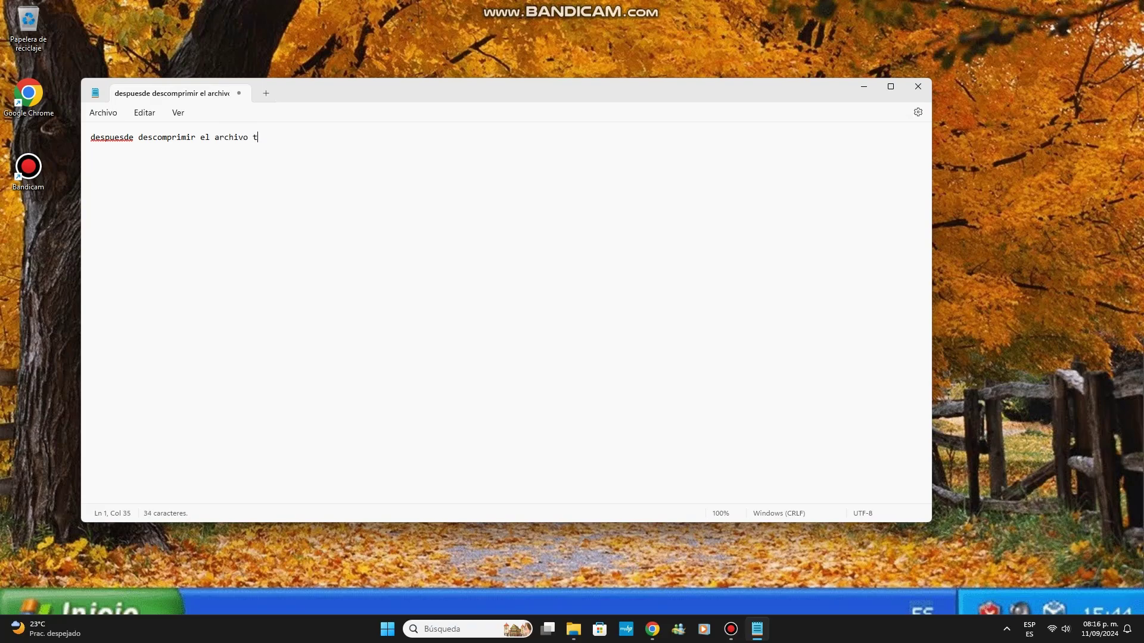
text(ienen)
key(BackSpace)
text(que ir a la carpeta de skins)
Step: Clear the message about going to the skins folder from the note
key(BackSpace)
key(BackSpace)
key(BackSpace)
key(BackSpace)
key(BackSpace)
key(BackSpace)
key(BackSpace)
key(BackSpace)
key(BackSpace)
key(BackSpace)
key(BackSpace)
key(BackSpace)
key(BackSpace)
key(BackSpace)
key(BackSpace)
key(BackSpace)
key(BackSpace)
key(BackSpace)
key(BackSpace)
key(BackSpace)
key(BackSpace)
key(BackSpace)
key(BackSpace)
key(BackSpace)
key(BackSpace)
key(BackSpace)
key(BackSpace)
key(BackSpace)
key(BackSpace)
key(BackSpace)
key(BackSpace)
key(BackSpace)
key(BackSpace)
key(BackSpace)
key(BackSpace)
key(BackSpace)
key(BackSpace)
key(BackSpace)
key(BackSpace)
key(BackSpace)
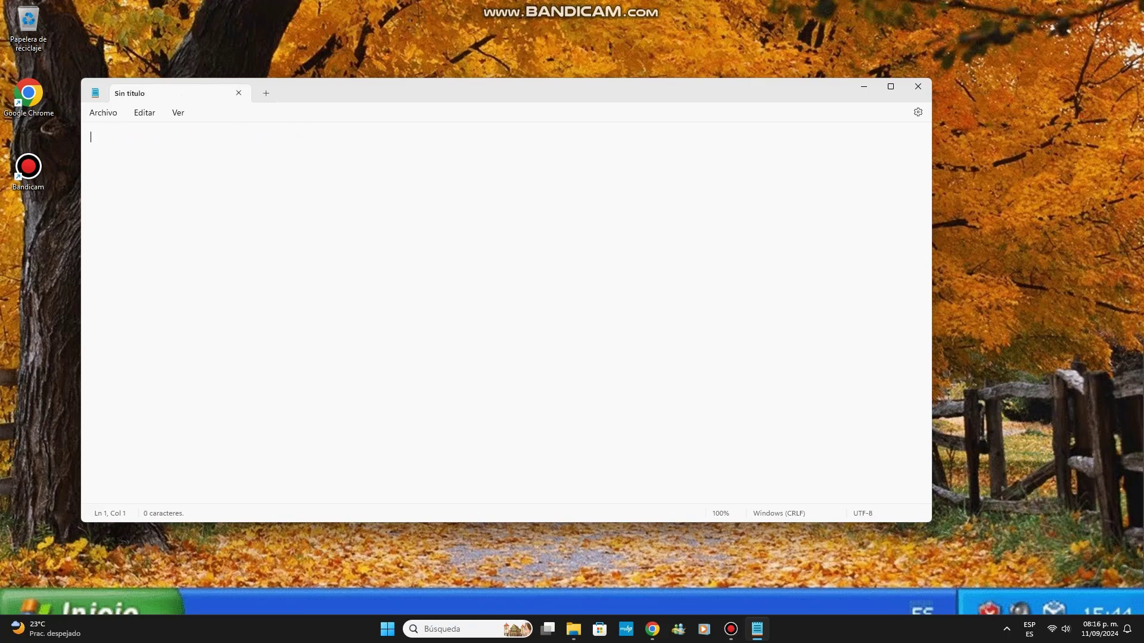
Step: Return to File Explorer, open the Skins folder inside Windows Media Player 8 and select the Compact skin file
click(863, 87)
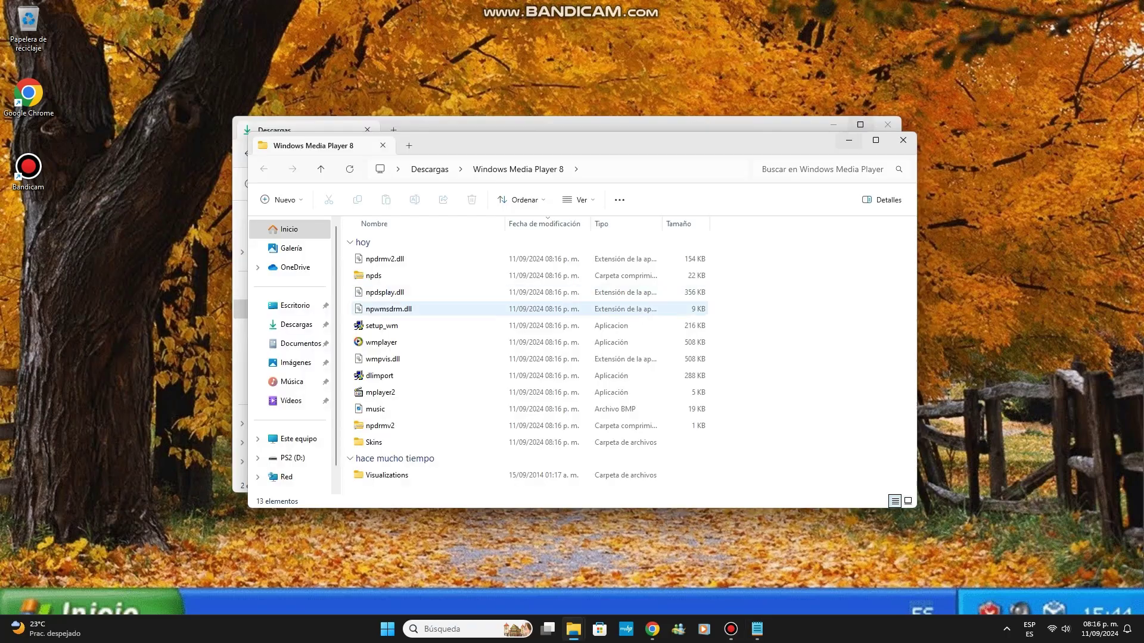
double_click(373, 442)
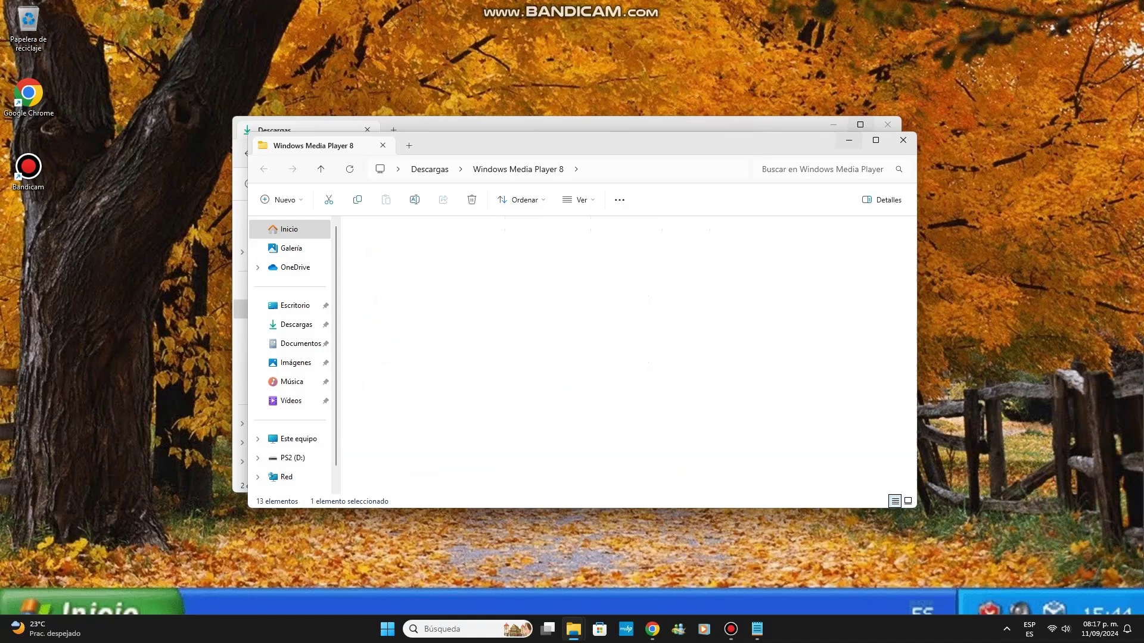
click(380, 259)
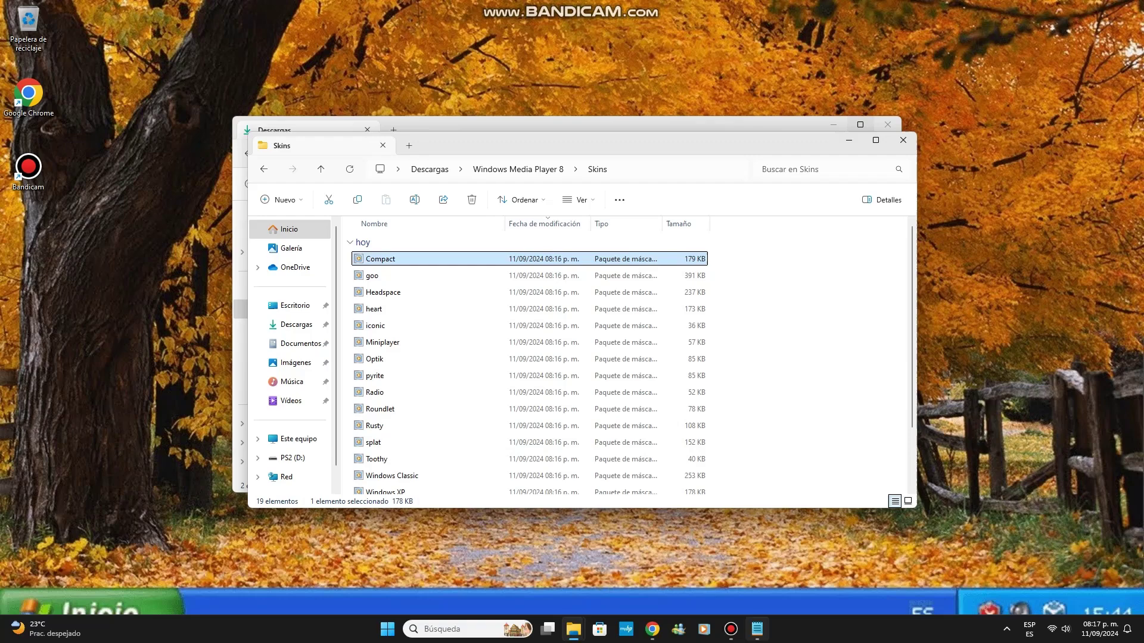
Step: Switch to Notepad and write "van abrir los archivos" in the note
click(756, 628)
text(van )
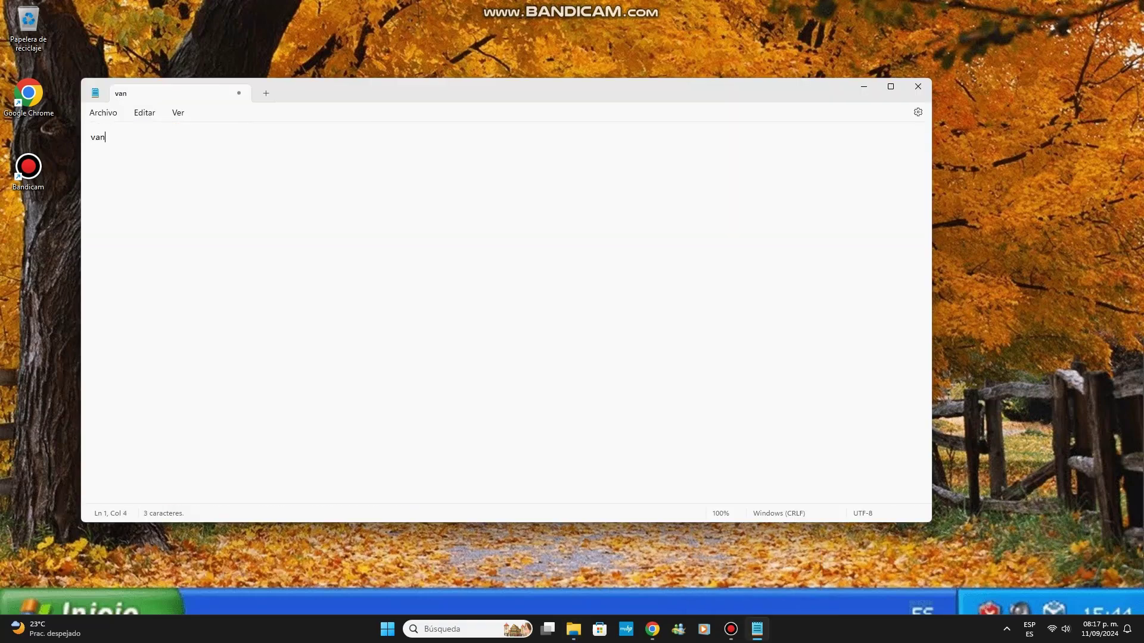
text(abrir los archivos)
Step: Clear the message about opening the files from the note
key(BackSpace)
key(BackSpace)
key(BackSpace)
key(BackSpace)
key(BackSpace)
key(BackSpace)
key(BackSpace)
key(BackSpace)
key(BackSpace)
key(BackSpace)
key(BackSpace)
key(BackSpace)
key(BackSpace)
key(BackSpace)
key(BackSpace)
key(BackSpace)
key(BackSpace)
key(BackSpace)
key(BackSpace)
key(BackSpace)
Step: Return to File Explorer and open the selected Compact skin file
key(super+Down)
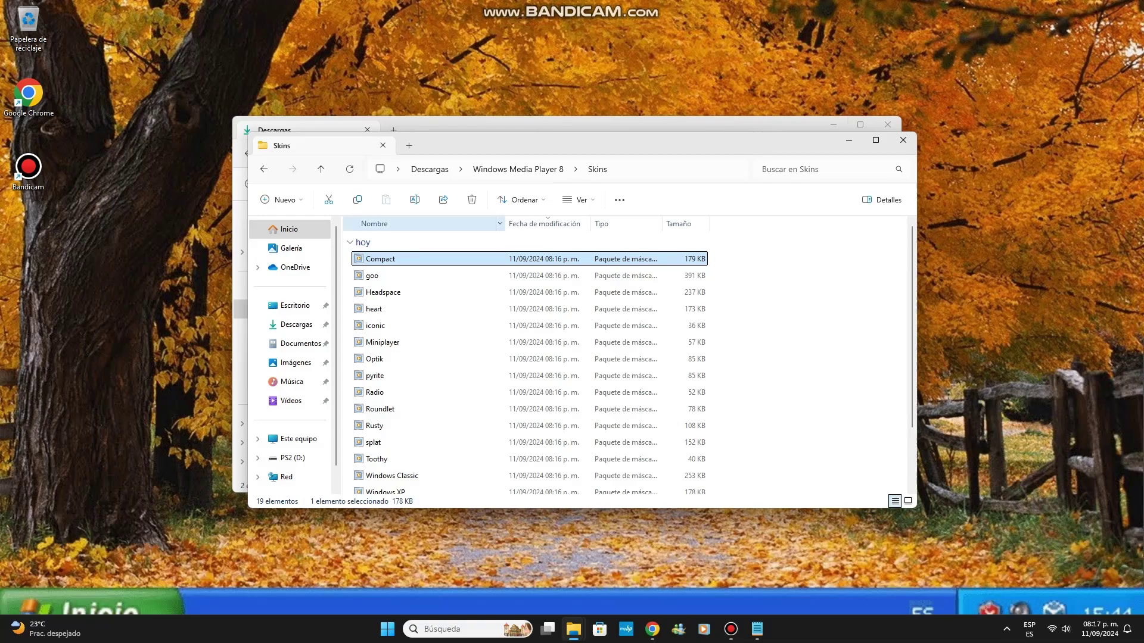
key(Return)
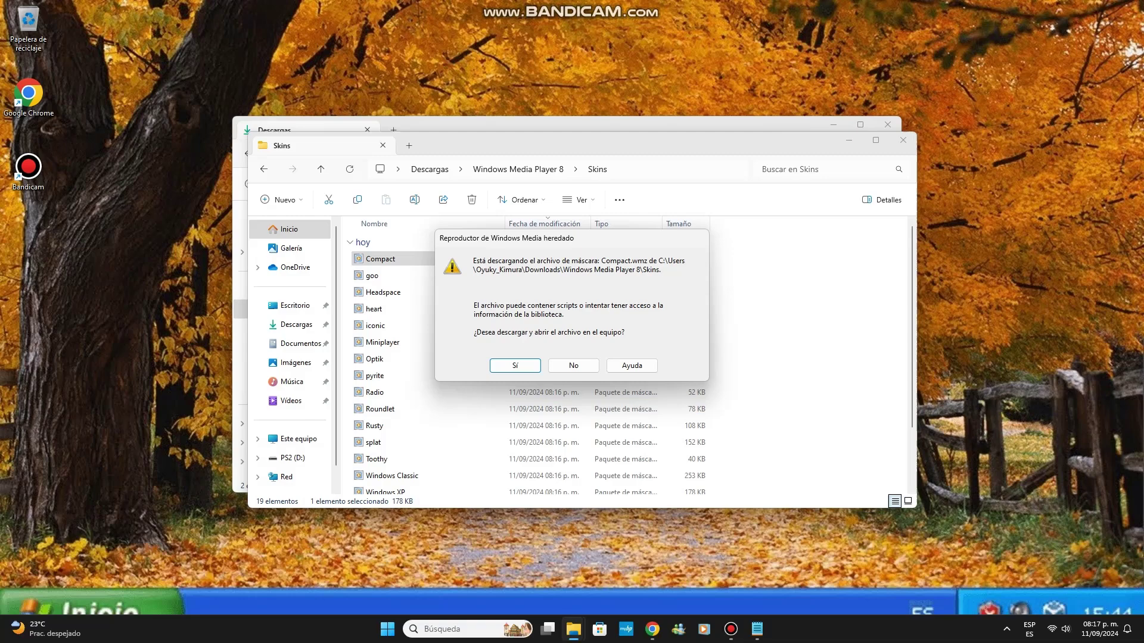
Step: Switch to Notepad and write "le van a poner que si" in the note
click(757, 629)
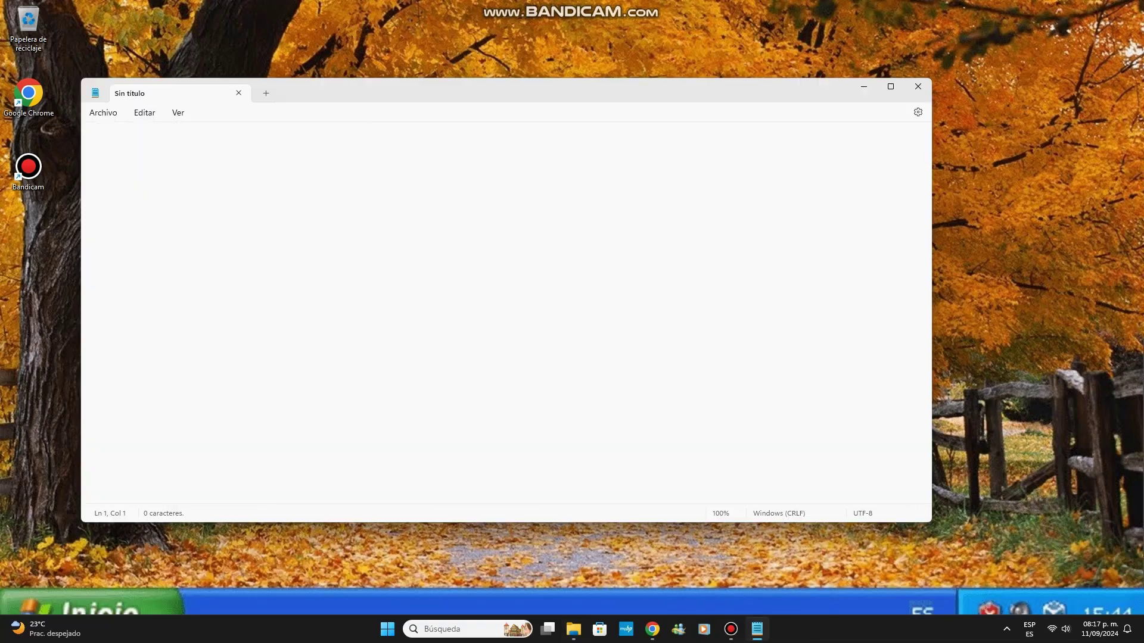
text(le van a poner que si)
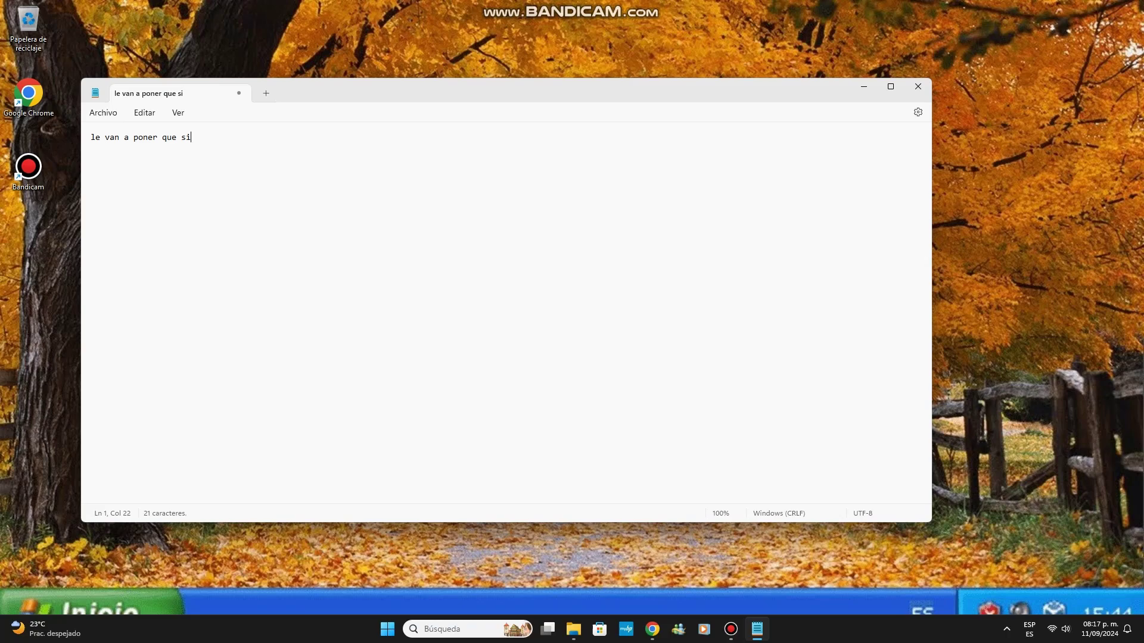
Step: Clear the "le van a poner que si" message from the note
key(BackSpace)
key(BackSpace)
key(BackSpace)
key(BackSpace)
key(BackSpace)
key(BackSpace)
key(BackSpace)
key(BackSpace)
key(BackSpace)
key(BackSpace)
key(BackSpace)
key(BackSpace)
key(BackSpace)
key(BackSpace)
key(BackSpace)
key(BackSpace)
key(BackSpace)
key(BackSpace)
key(BackSpace)
key(BackSpace)
Step: Accept the Compact skin download, replacing the existing file, and view it in the player, moved over the Skins folder window
key(super+Down)
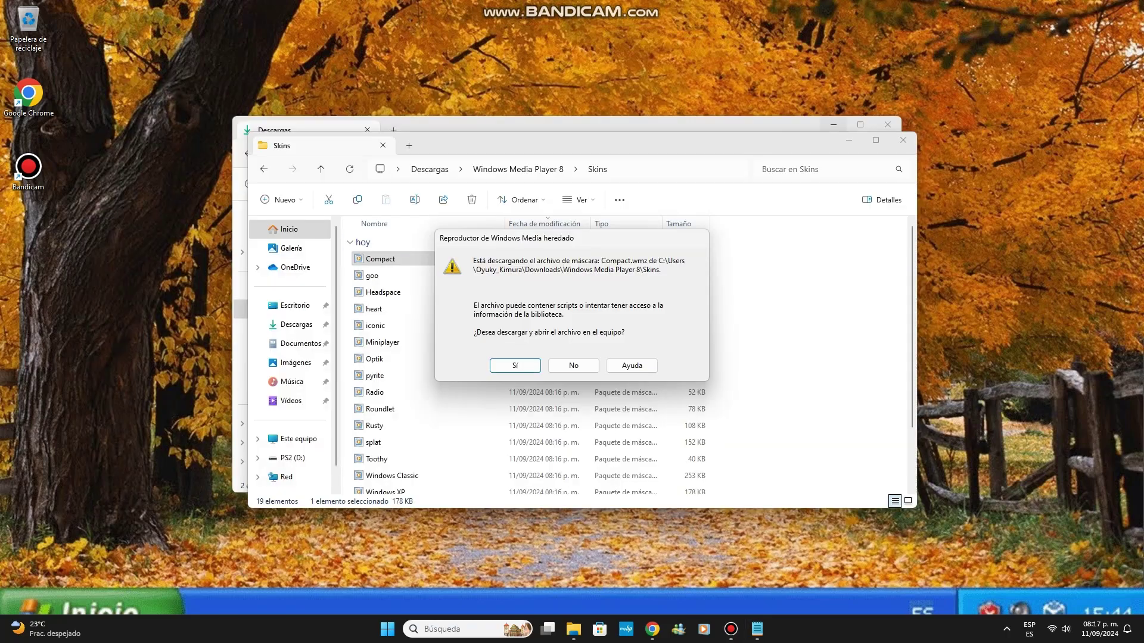
key(Return)
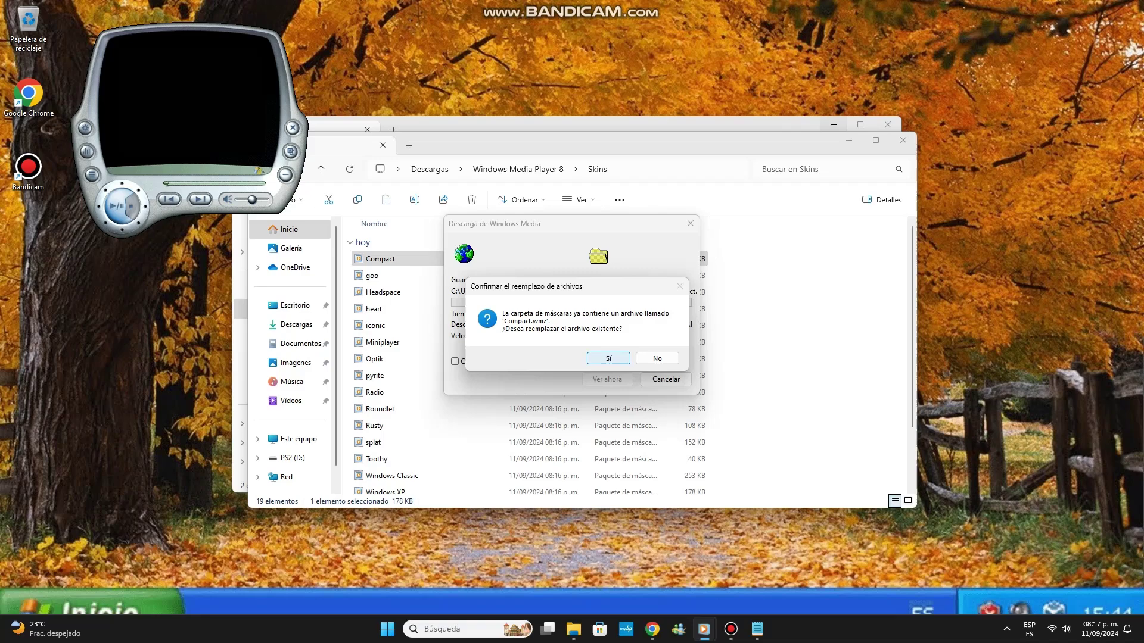
key(Return)
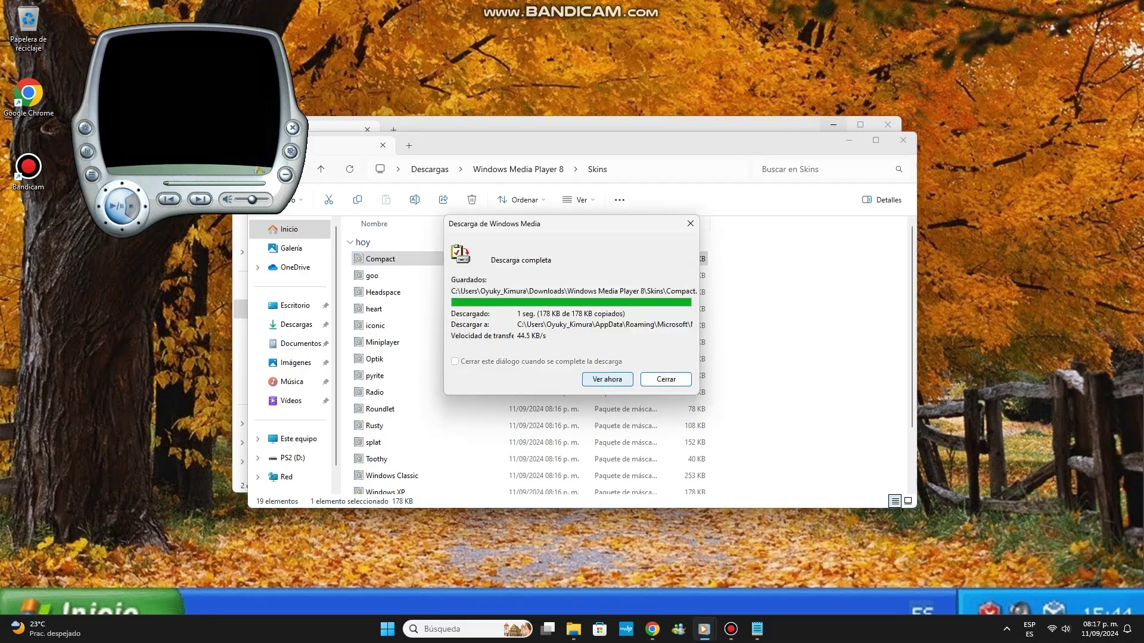
key(Return)
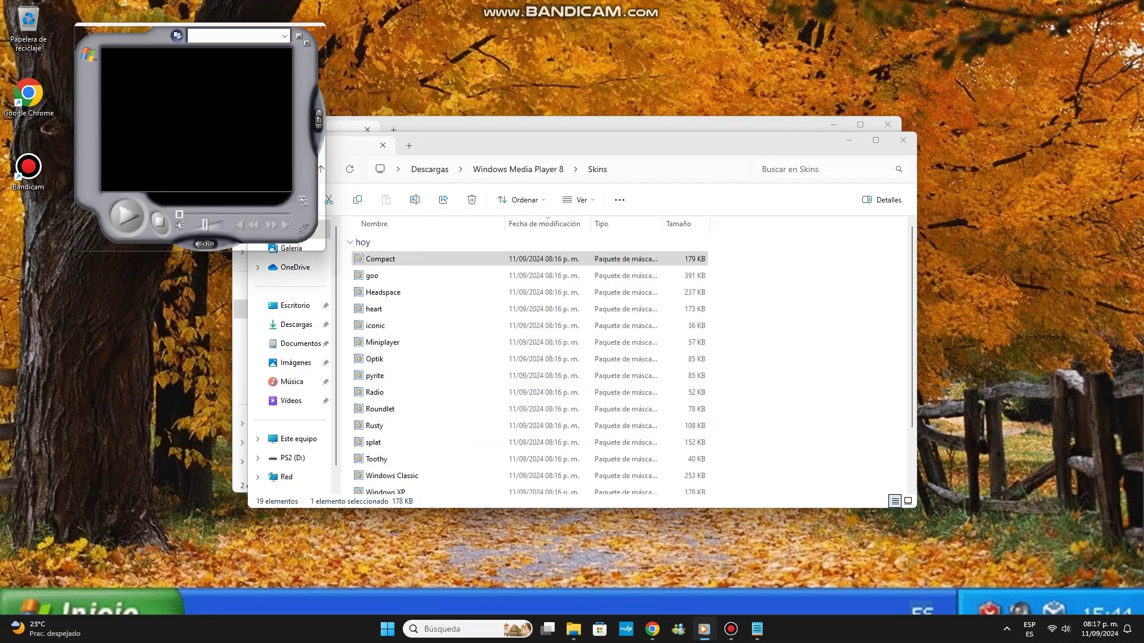
drag(147, 37, 634, 129)
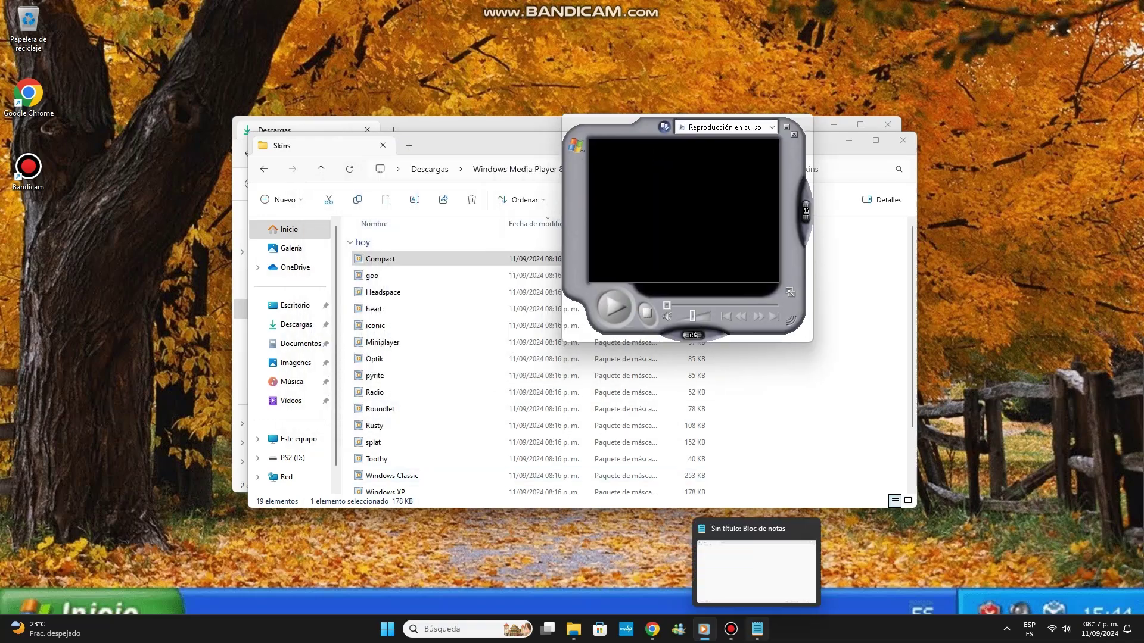
Step: Switch to Notepad and write "van a ver algunos error al adptar el skin pero después cambia" in the note
click(756, 629)
text(va)
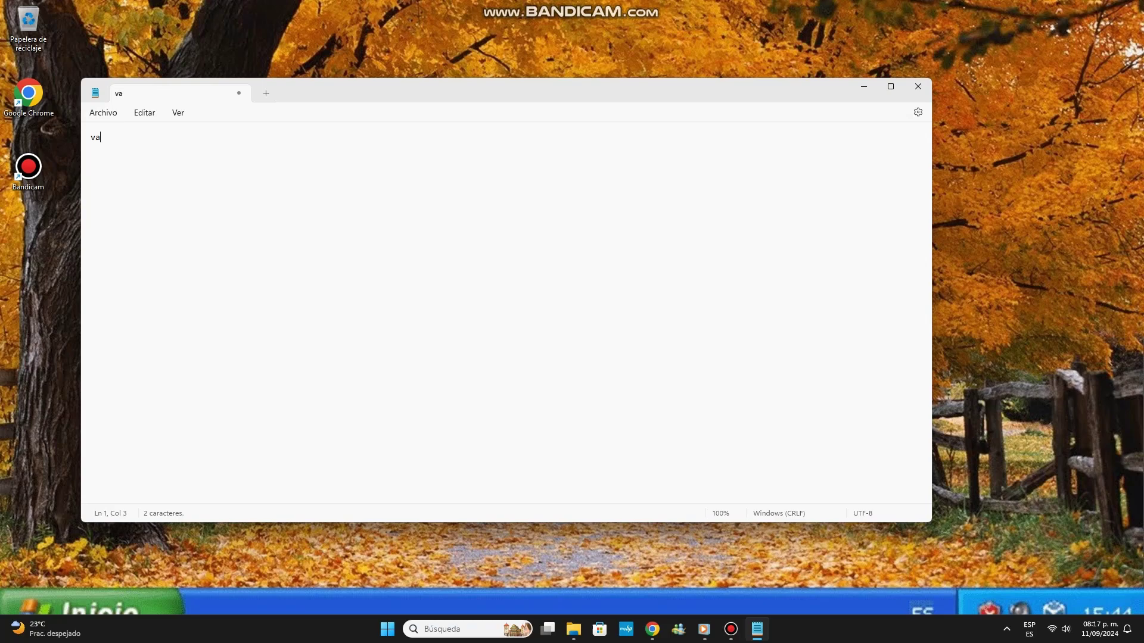
text(n a ver algunos error al)
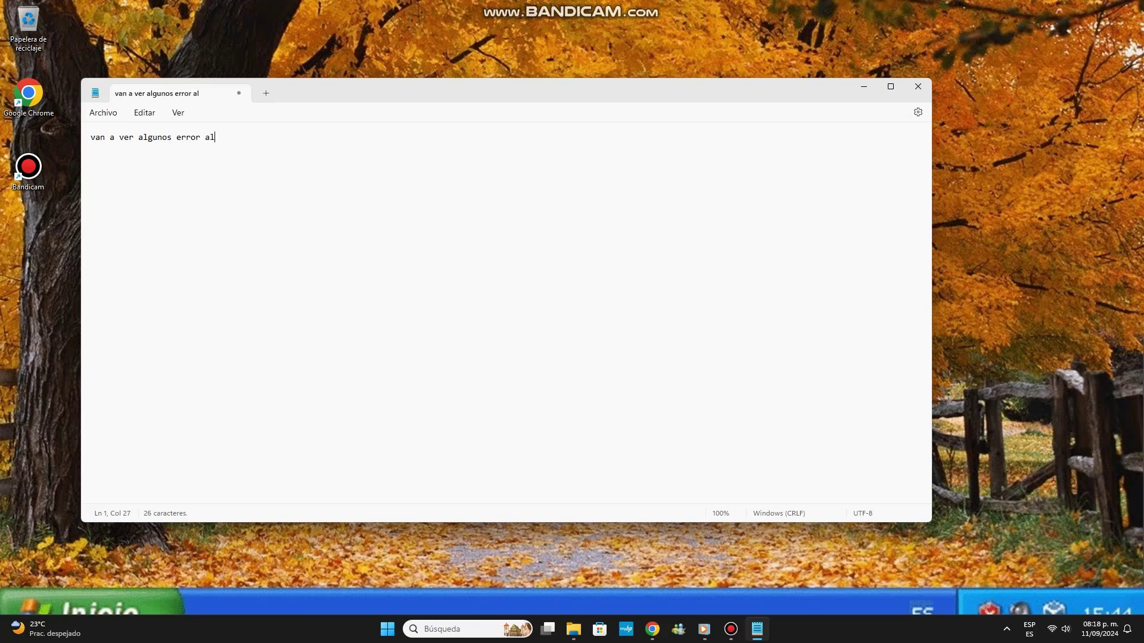
text( adptar el skin pero despue)
text(s cambia)
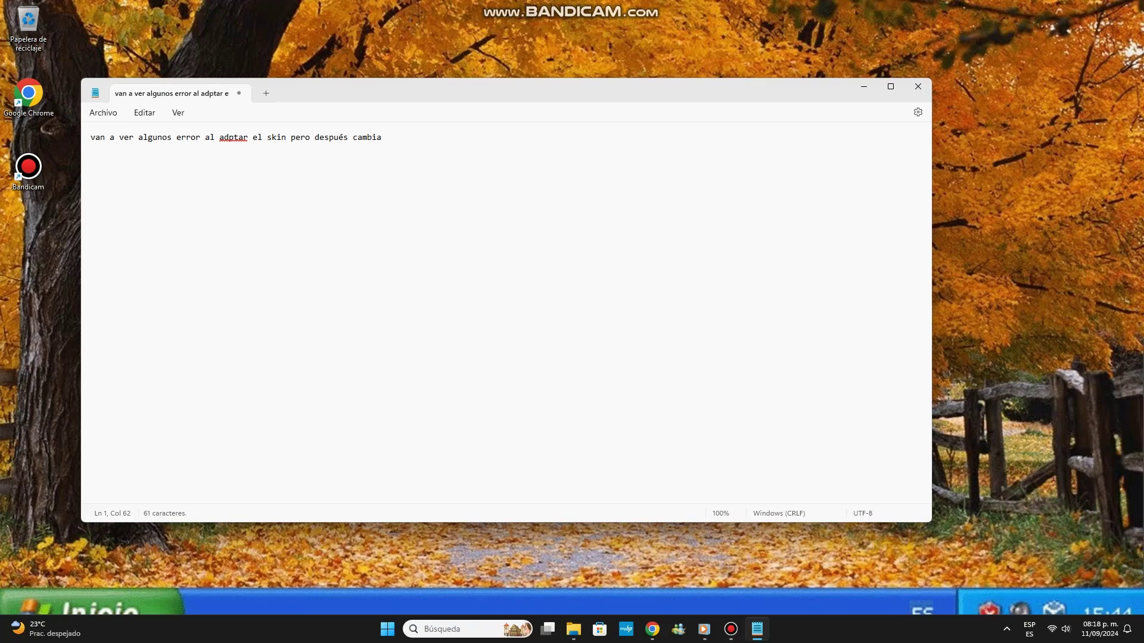
Step: Add "si lo usas con mas frecuencia" to the end of the note
text( si lo hus)
key(BackSpace)
key(BackSpace)
text(sas con mas frecuencia)
Step: Clear the message about skin errors from the note and minimize Notepad
key(BackSpace)
key(BackSpace)
key(BackSpace)
key(BackSpace)
key(BackSpace)
key(BackSpace)
key(BackSpace)
key(BackSpace)
key(BackSpace)
key(BackSpace)
key(BackSpace)
key(BackSpace)
key(BackSpace)
key(BackSpace)
key(BackSpace)
key(BackSpace)
key(BackSpace)
key(BackSpace)
key(BackSpace)
key(BackSpace)
key(BackSpace)
key(BackSpace)
key(BackSpace)
key(BackSpace)
key(BackSpace)
key(BackSpace)
key(BackSpace)
key(BackSpace)
key(BackSpace)
key(BackSpace)
key(BackSpace)
key(BackSpace)
key(BackSpace)
key(BackSpace)
key(BackSpace)
key(BackSpace)
key(BackSpace)
key(BackSpace)
key(BackSpace)
key(BackSpace)
key(BackSpace)
key(BackSpace)
key(BackSpace)
key(BackSpace)
key(BackSpace)
key(BackSpace)
key(BackSpace)
key(BackSpace)
key(BackSpace)
key(BackSpace)
key(BackSpace)
key(BackSpace)
key(BackSpace)
key(BackSpace)
key(BackSpace)
key(BackSpace)
key(BackSpace)
key(BackSpace)
key(BackSpace)
key(BackSpace)
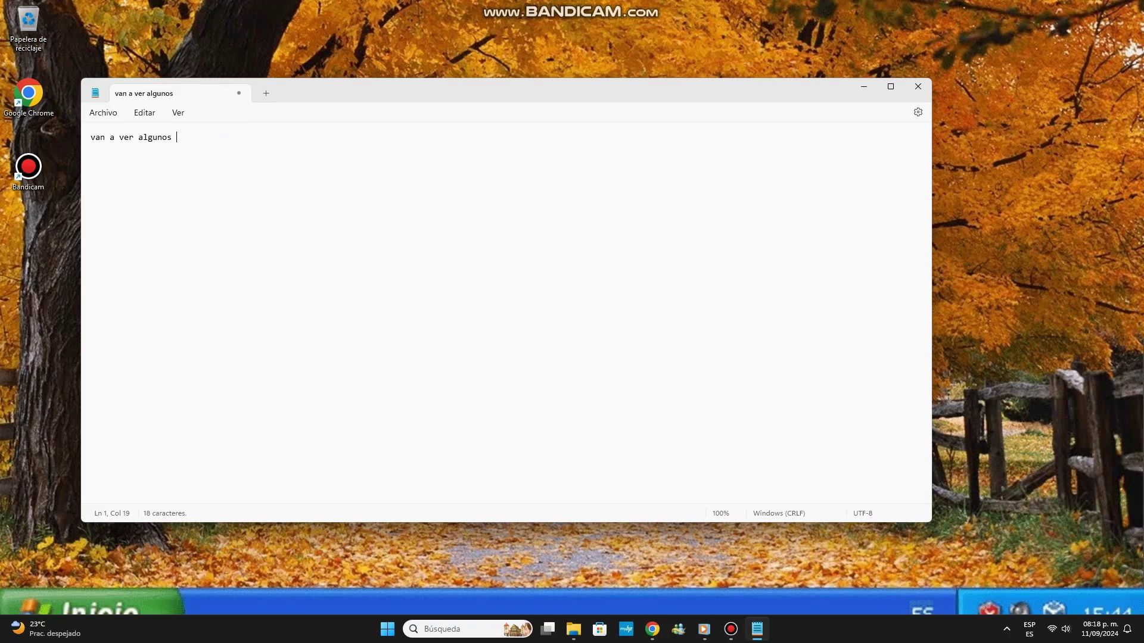
key(super+Down)
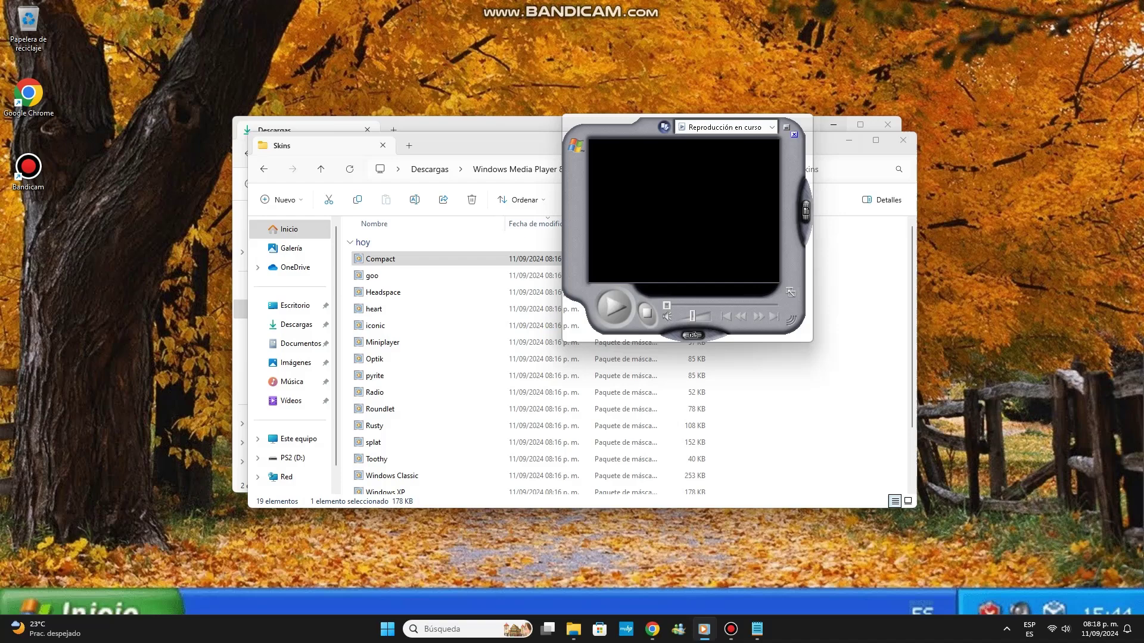
Step: Close the Compact player and apply the goo skin, replacing the existing file, with its player moved further over the Skins folder window
click(794, 134)
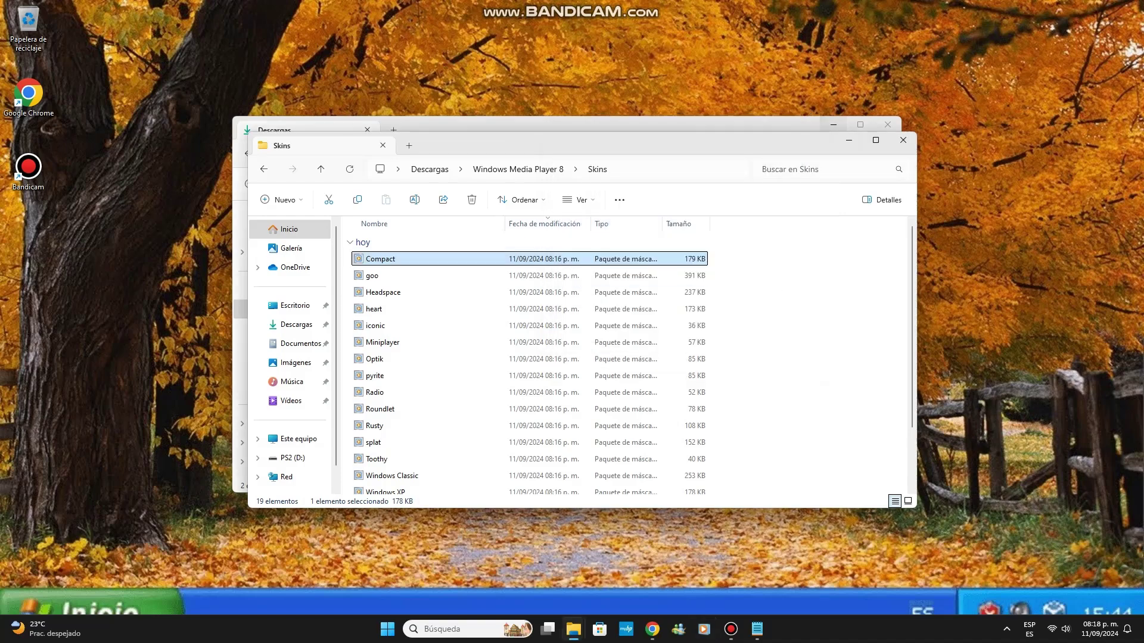
click(372, 276)
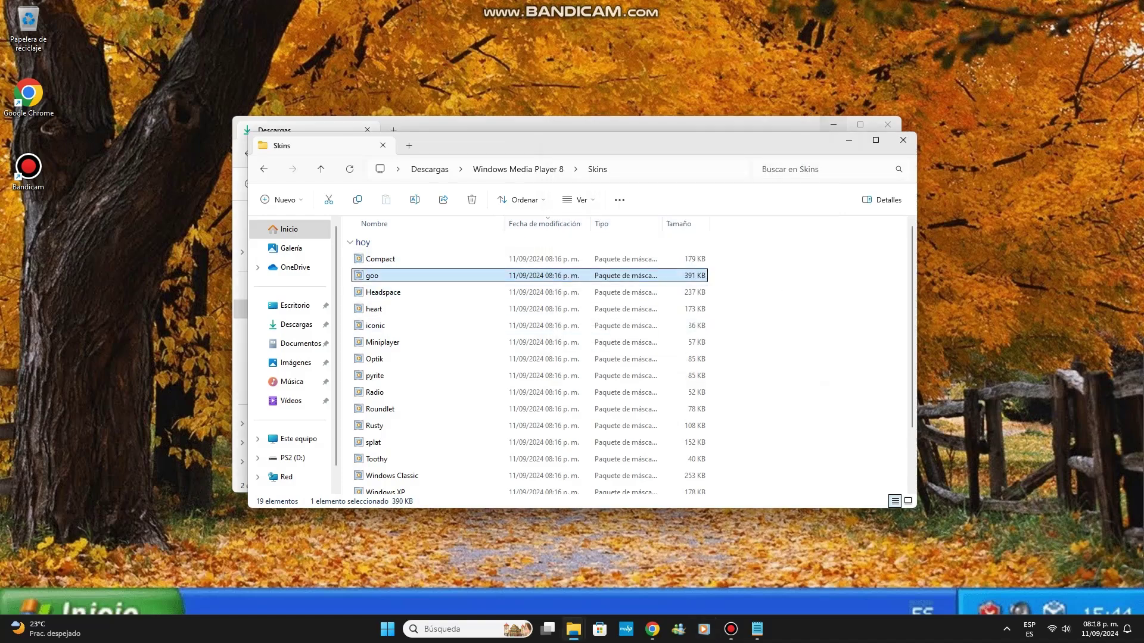
click(515, 365)
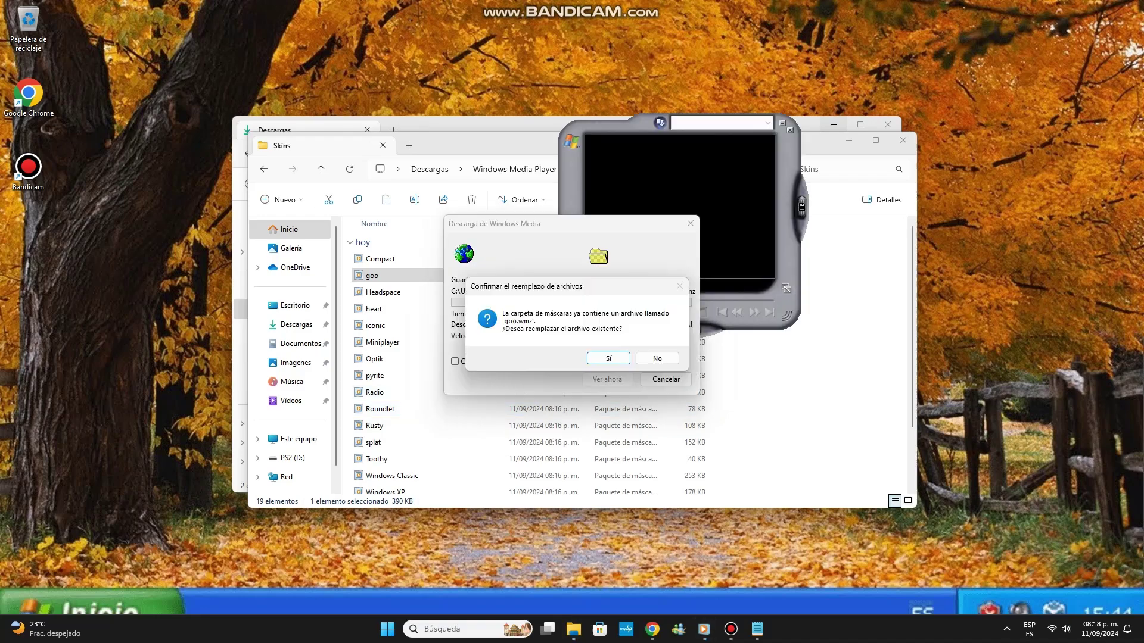
click(608, 358)
click(607, 380)
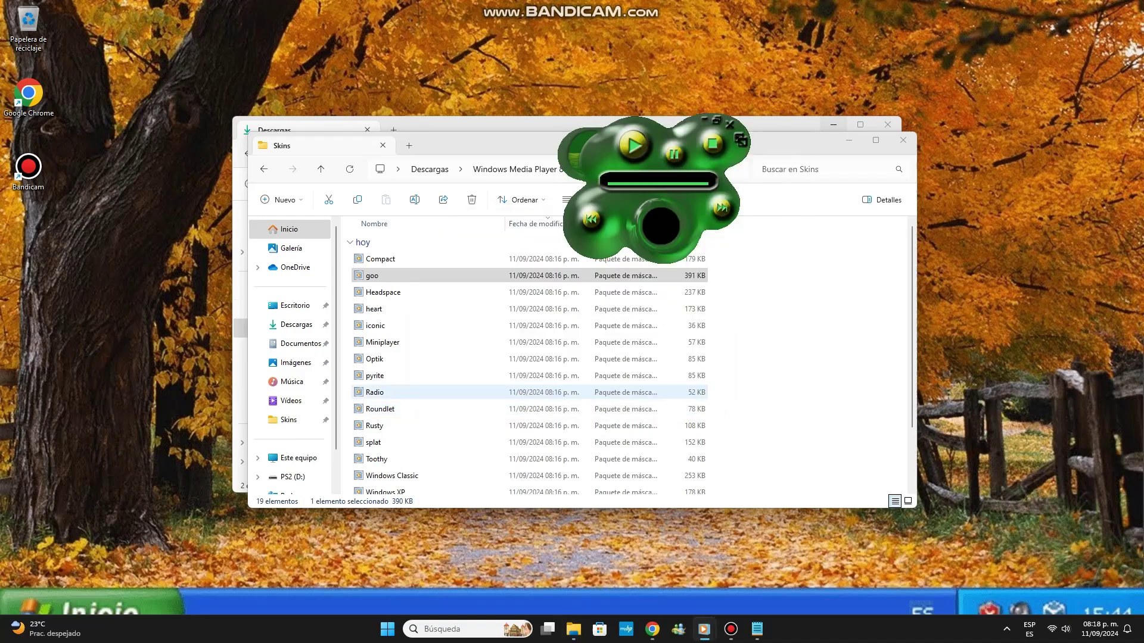
drag(618, 164, 709, 196)
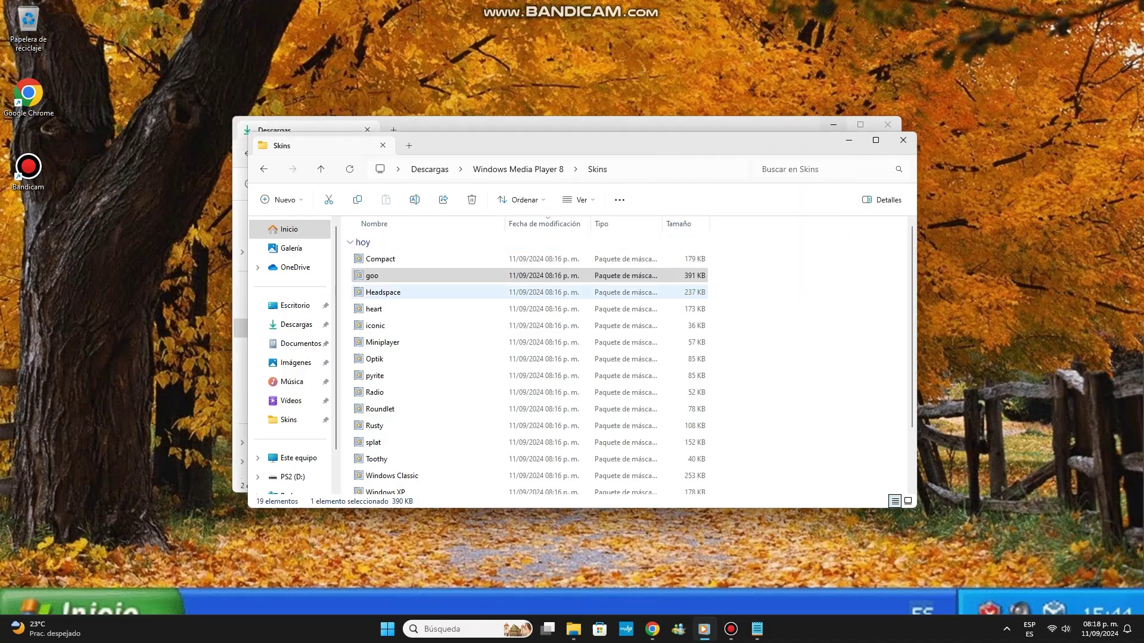
Step: Apply the Headspace skin from the Skins folder and move its player to the middle of the folder window
double_click(383, 292)
key(Return)
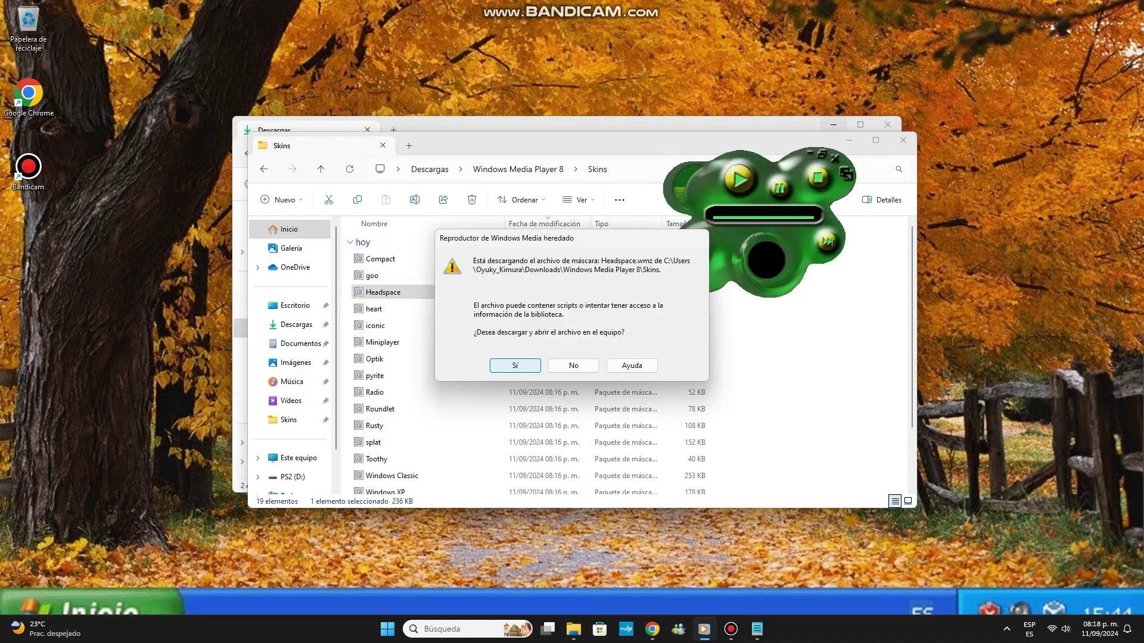
key(Return)
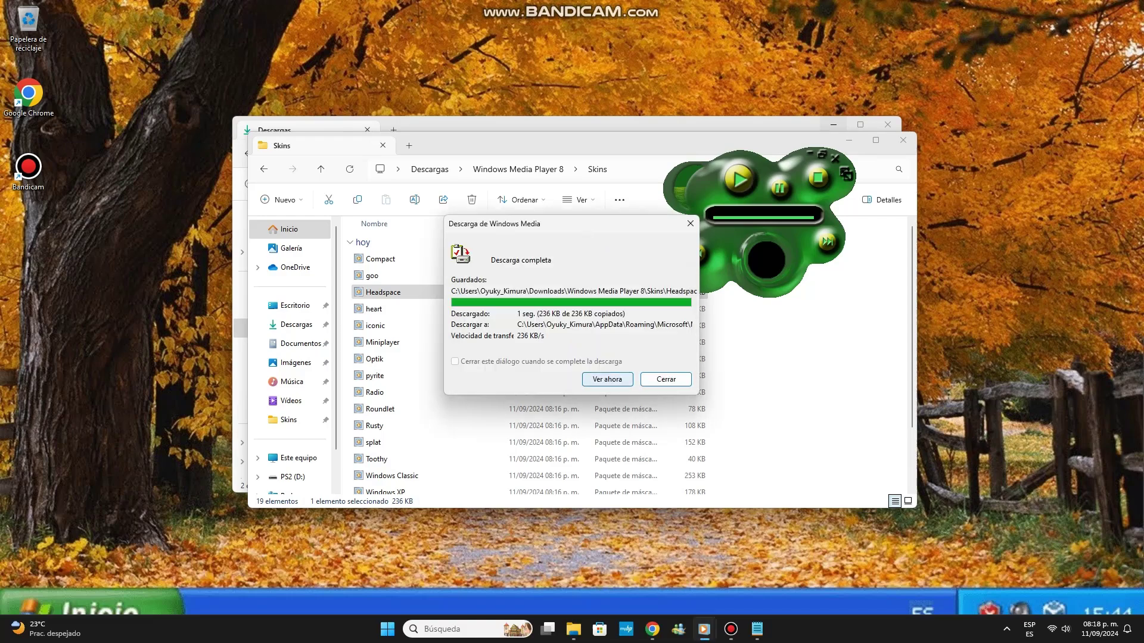
key(Return)
drag(891, 228, 611, 227)
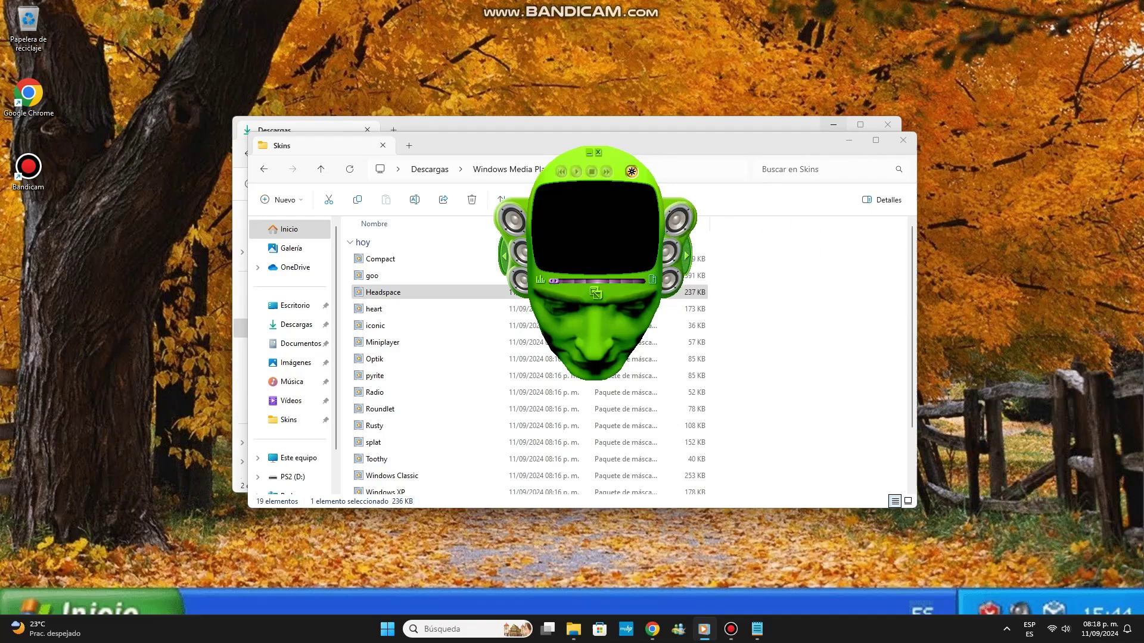
Step: Open the Headspace playlist drawer, switch it to Toda la música and play Dreamscape
click(652, 279)
click(765, 210)
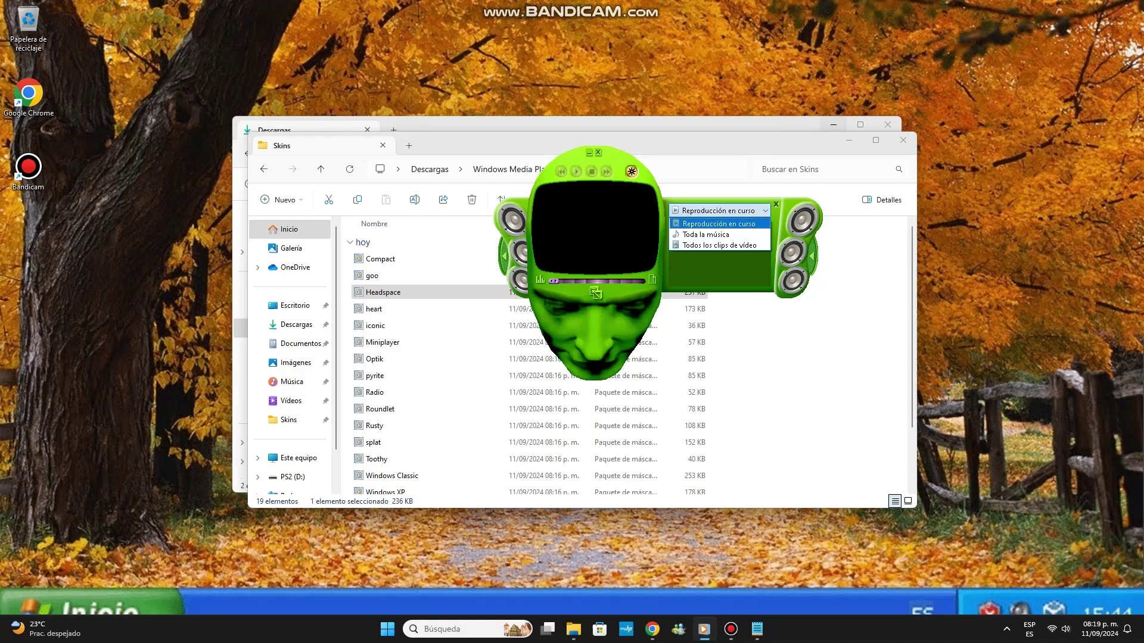
key(Down)
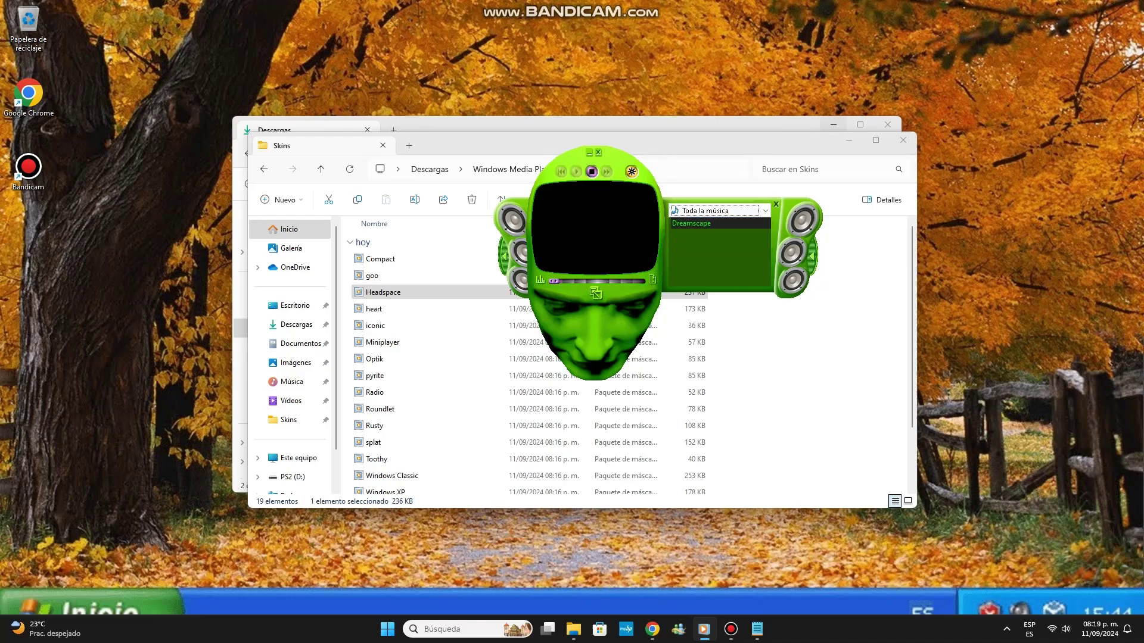
right_click(709, 223)
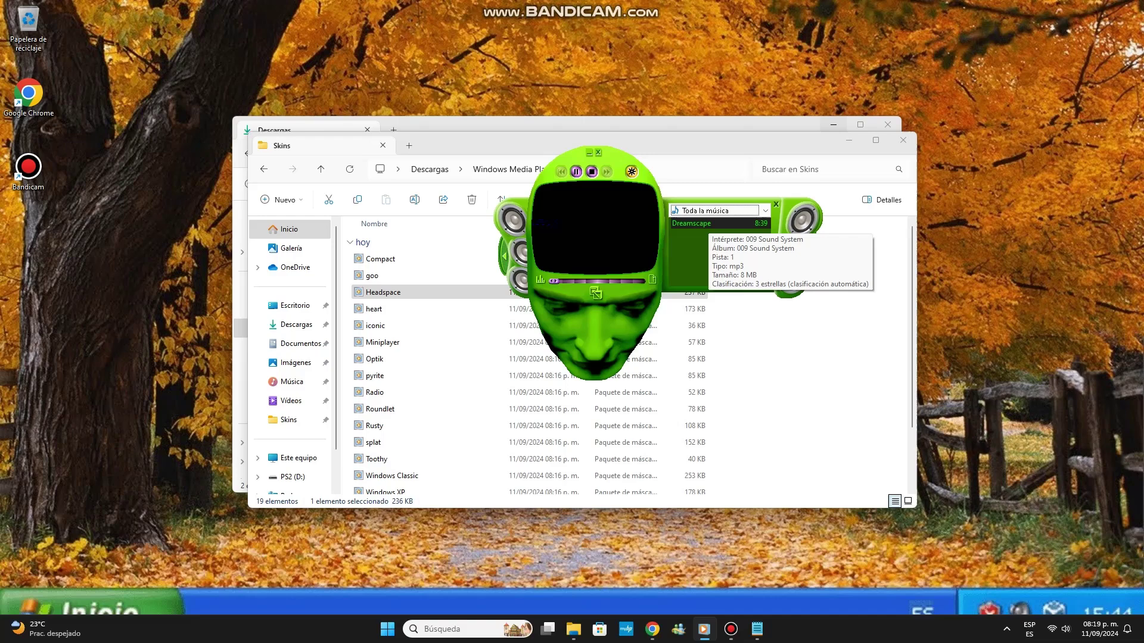
click(732, 238)
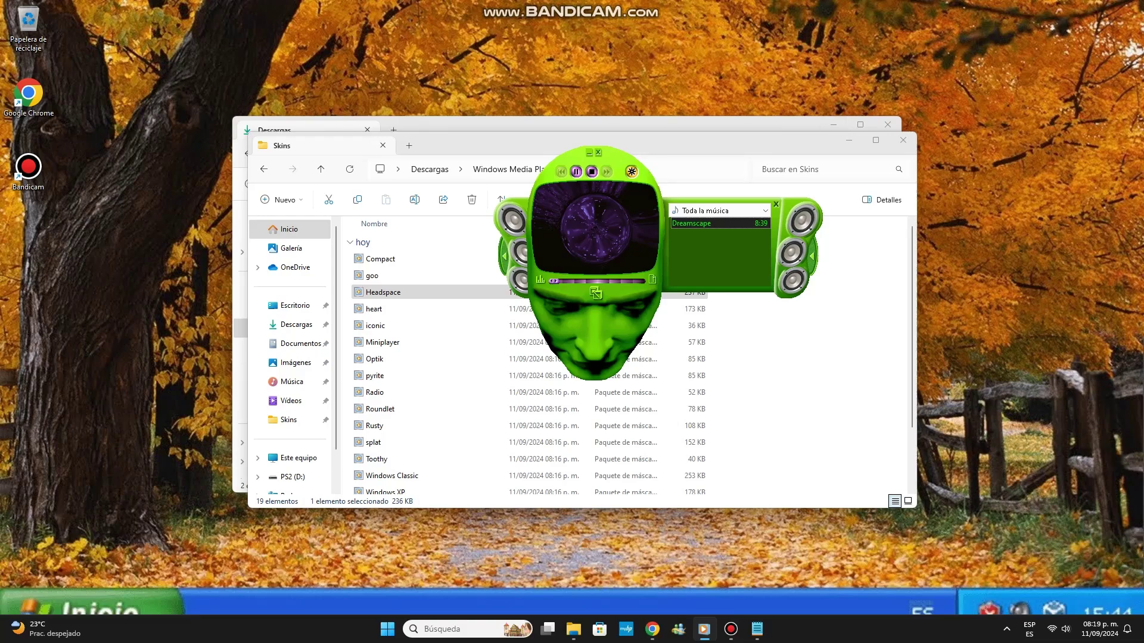
Step: Reposition the Headspace player, close its playlist drawer, and view the balance, volume and equalizer drawer before closing it
drag(524, 128, 551, 131)
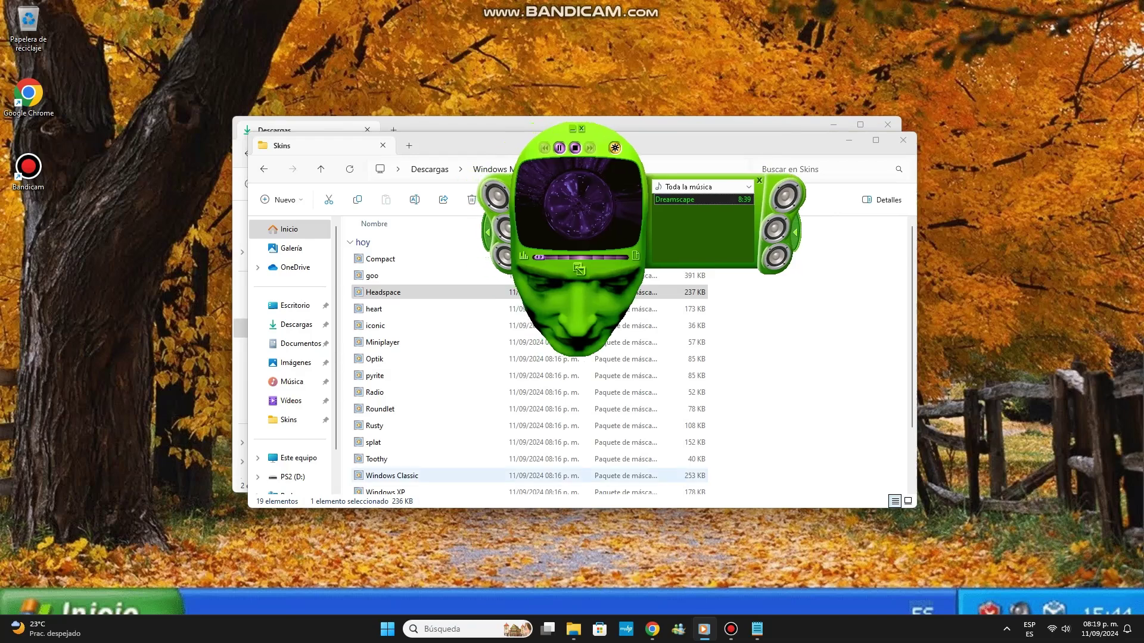
drag(596, 132, 604, 157)
click(803, 257)
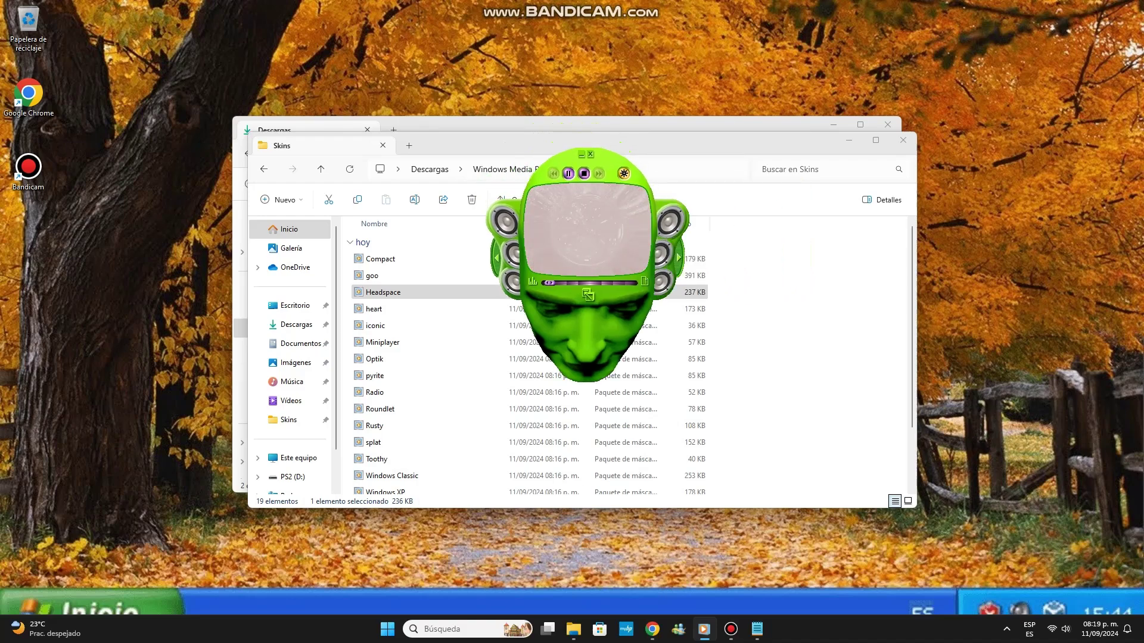
click(496, 258)
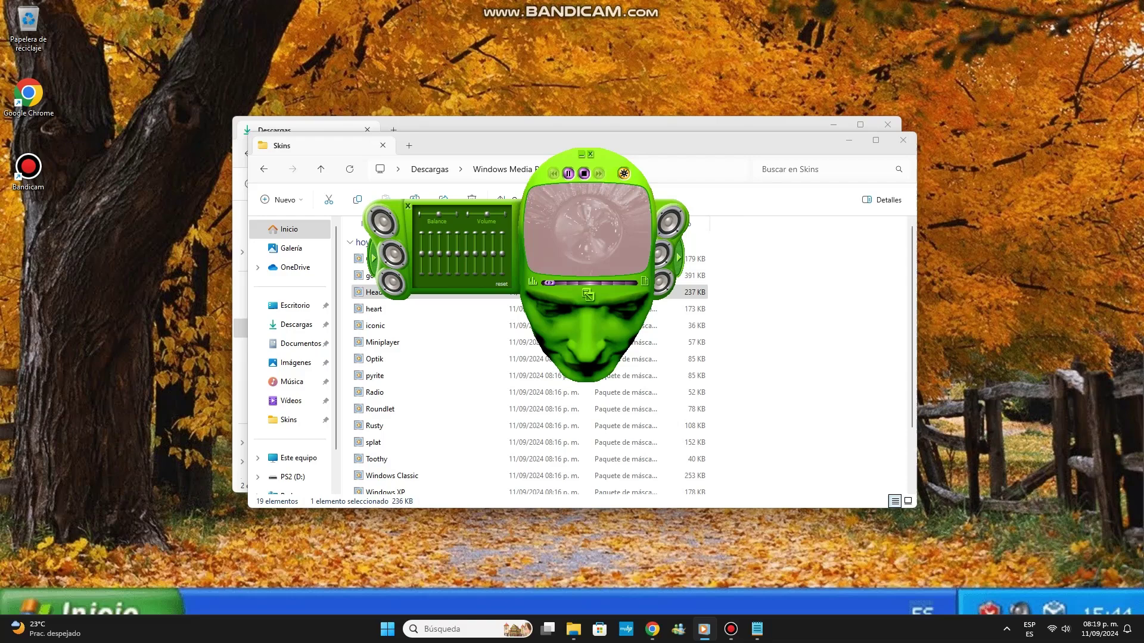
click(373, 257)
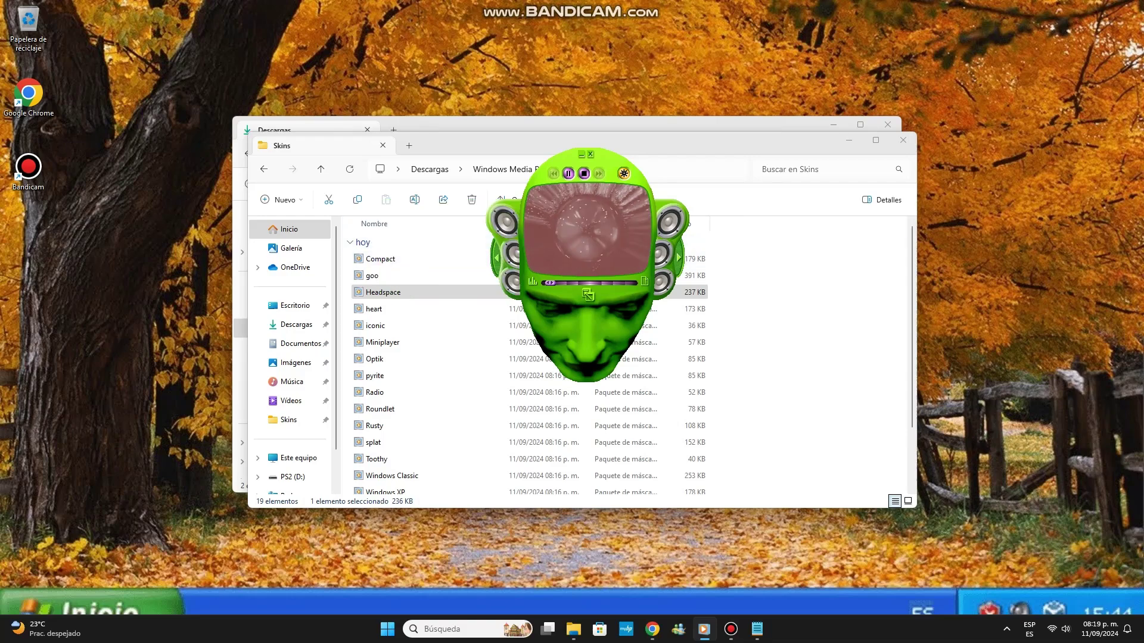
Step: Switch to Notepad and write "para cambiar los efectos le ponen en el *" in the note
key(alt+Tab)
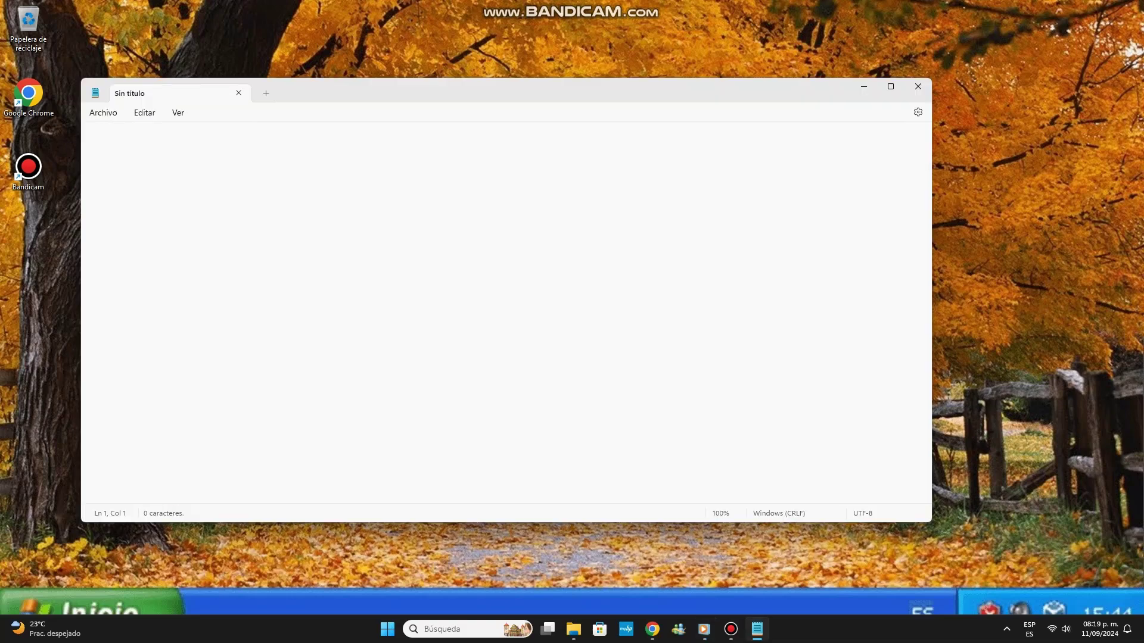
text(para cambiar)
text(los )
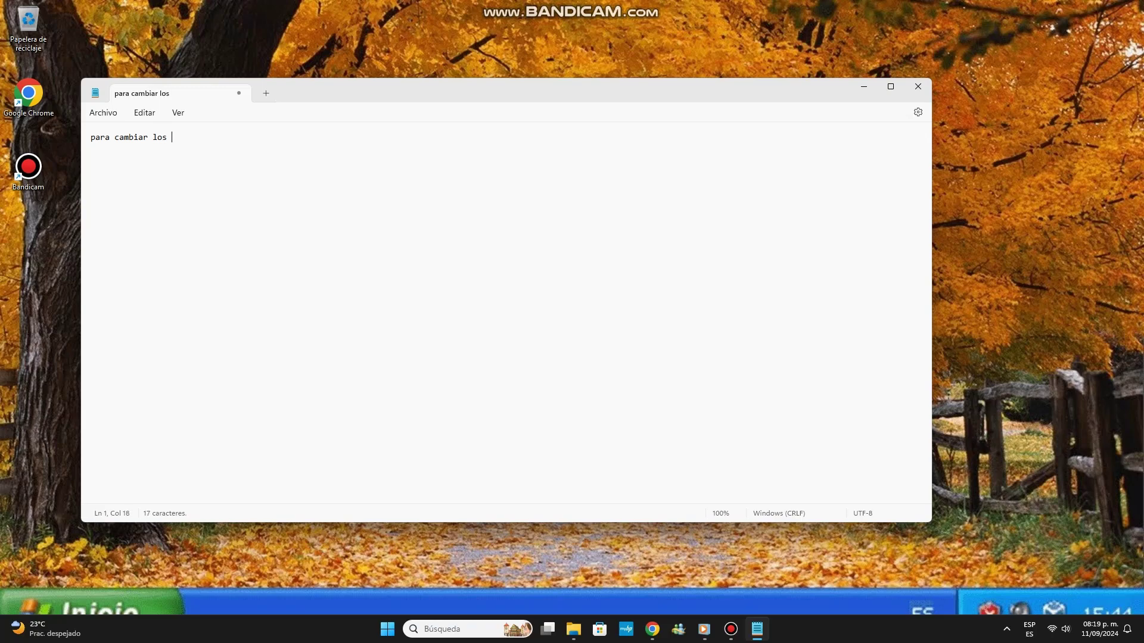
text(efecto)
text(s 1)
text(e ponen)
text( en e)
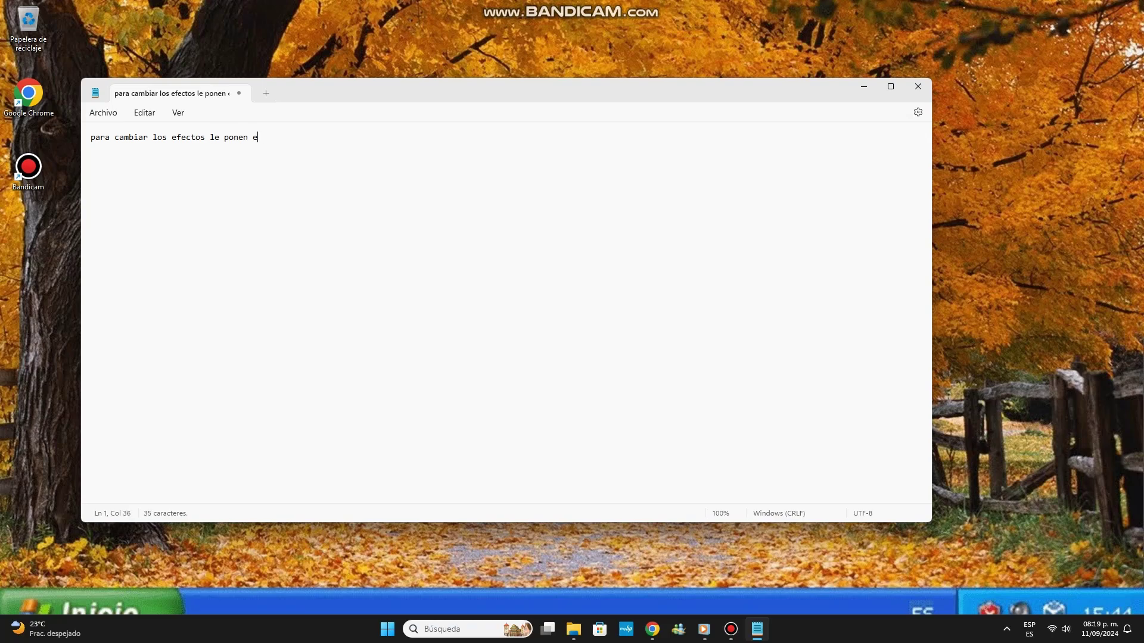
text(l *)
Step: Clear the message about changing effects from the note and minimize Notepad to return to the Headspace player
key(BackSpace)
key(BackSpace)
key(BackSpace)
key(BackSpace)
key(BackSpace)
key(BackSpace)
key(BackSpace)
key(BackSpace)
key(BackSpace)
key(BackSpace)
key(BackSpace)
key(BackSpace)
key(BackSpace)
key(BackSpace)
key(BackSpace)
key(BackSpace)
key(BackSpace)
key(BackSpace)
key(BackSpace)
key(BackSpace)
key(BackSpace)
key(BackSpace)
key(BackSpace)
key(BackSpace)
key(BackSpace)
key(BackSpace)
key(BackSpace)
key(BackSpace)
key(BackSpace)
key(BackSpace)
key(BackSpace)
key(BackSpace)
key(BackSpace)
key(BackSpace)
key(BackSpace)
key(BackSpace)
key(BackSpace)
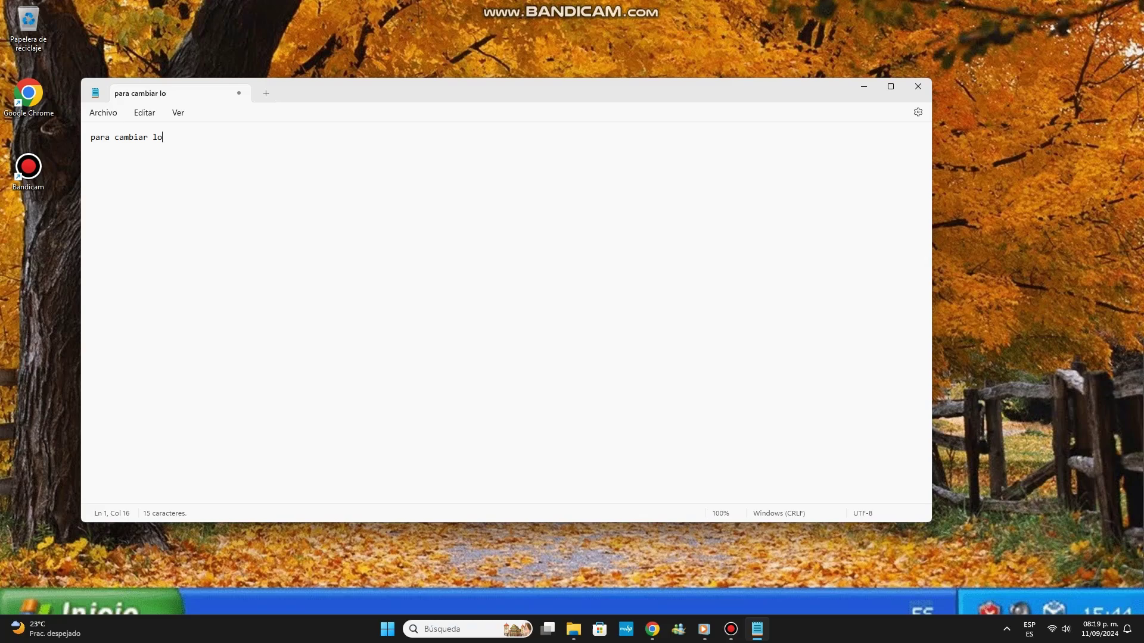
key(BackSpace)
key(BackSpace)
key(BackSpace)
key(BackSpace)
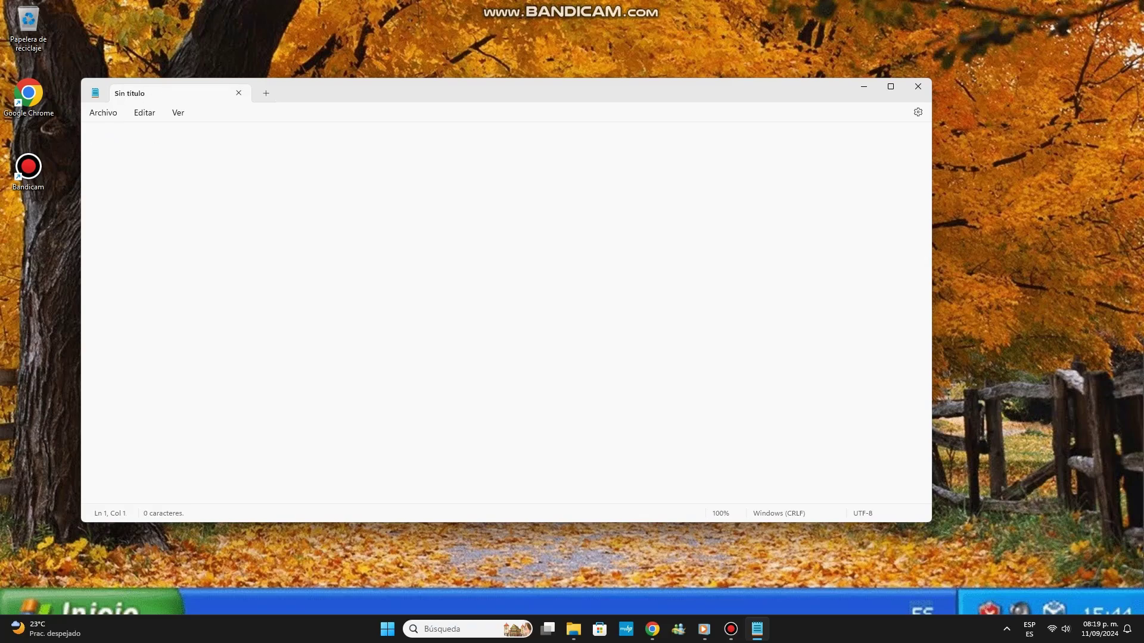
click(863, 86)
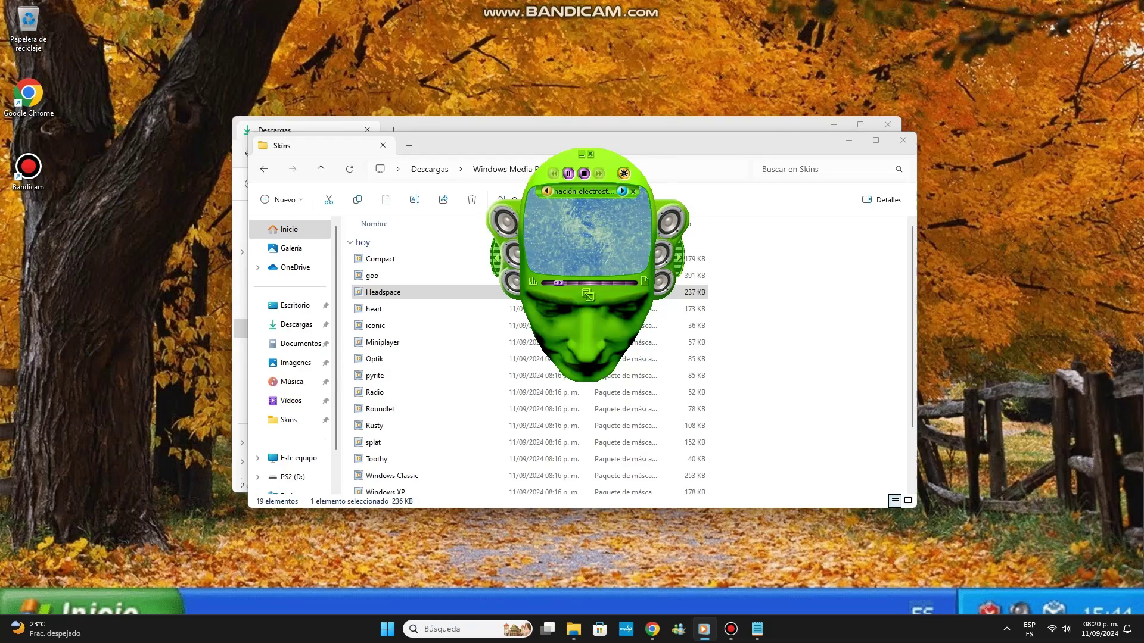
Step: Clear the folder windows off the desktop, advance the Headspace visualization to filo ocular and place the player at the desktop's upper-right corner
key(alt+F4)
key(alt+F4)
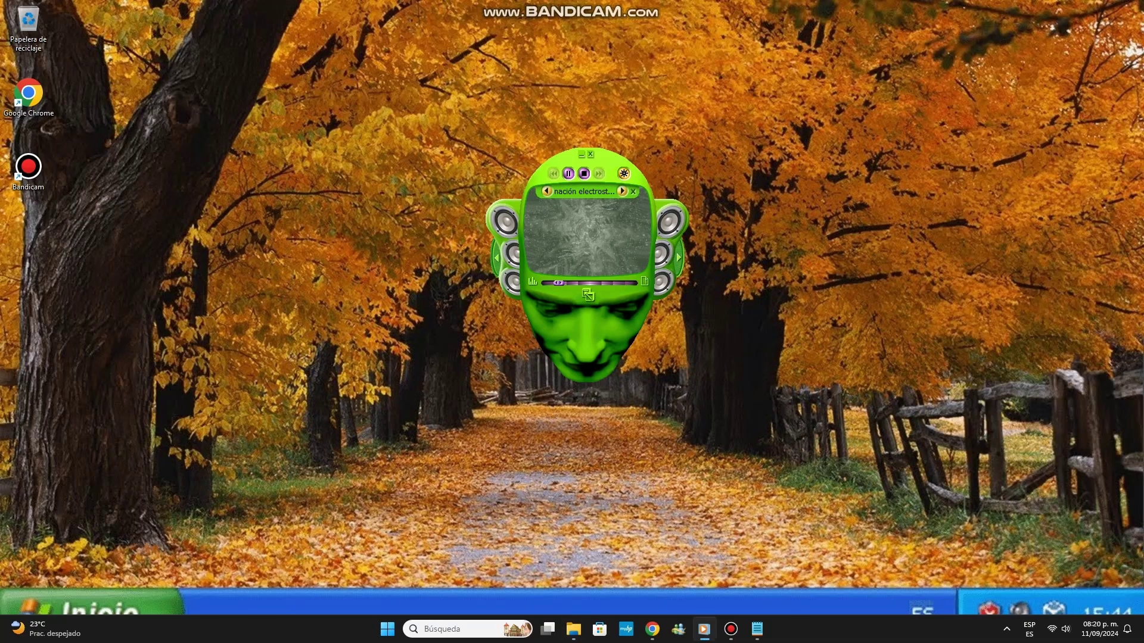
click(622, 191)
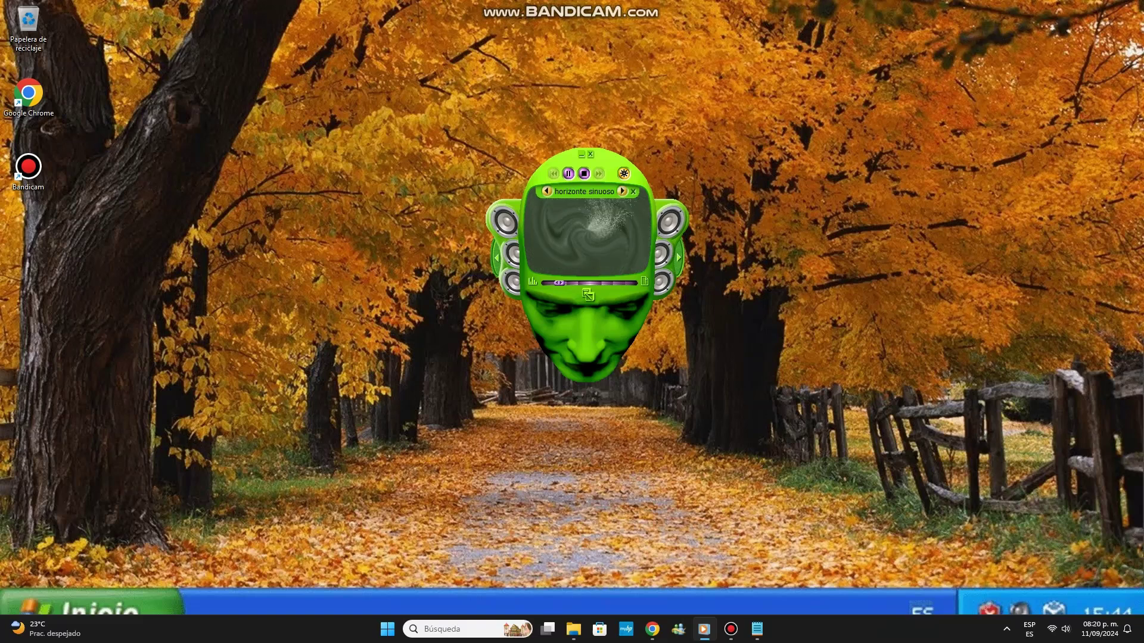
drag(601, 155, 1004, 32)
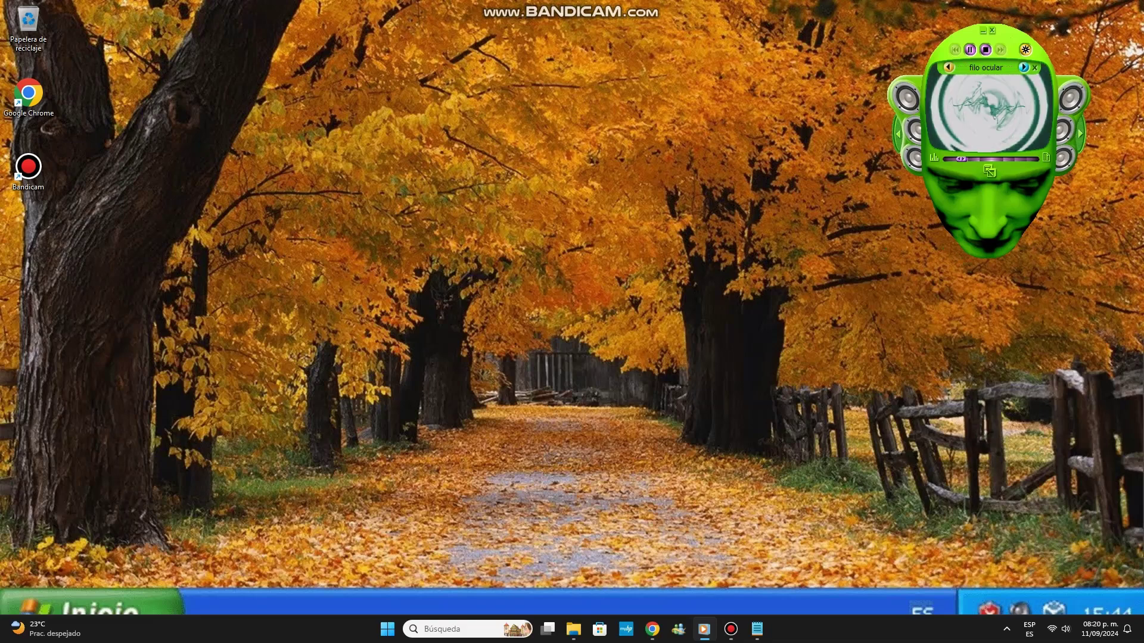
Step: Close the Headspace skin and the media player, and bring back the Skins folder window
key(alt+F4)
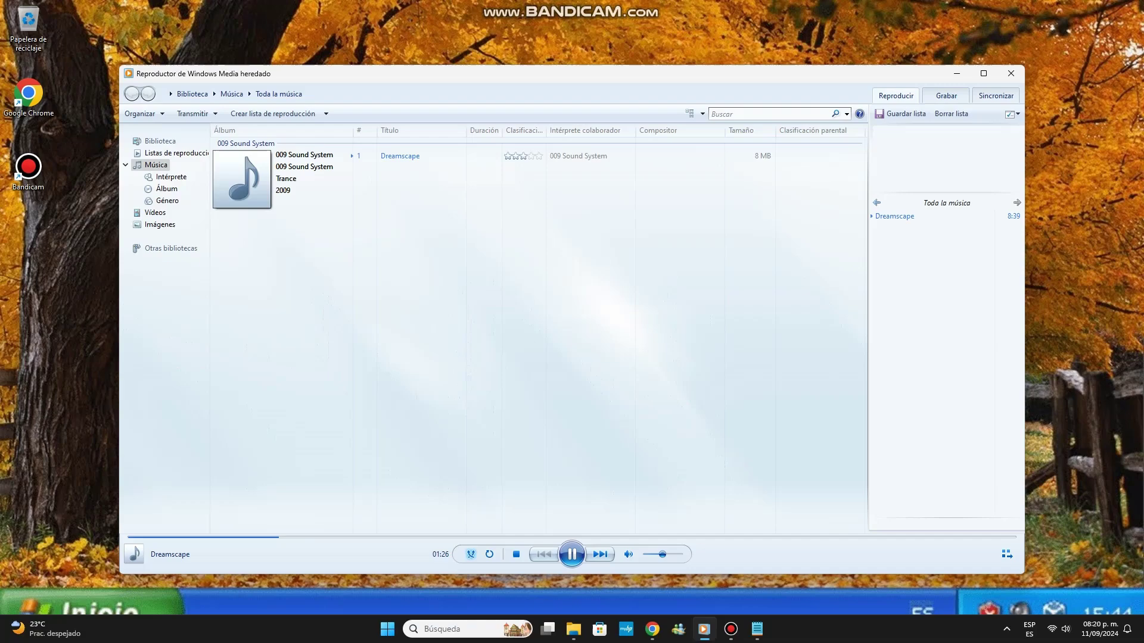
key(alt+F4)
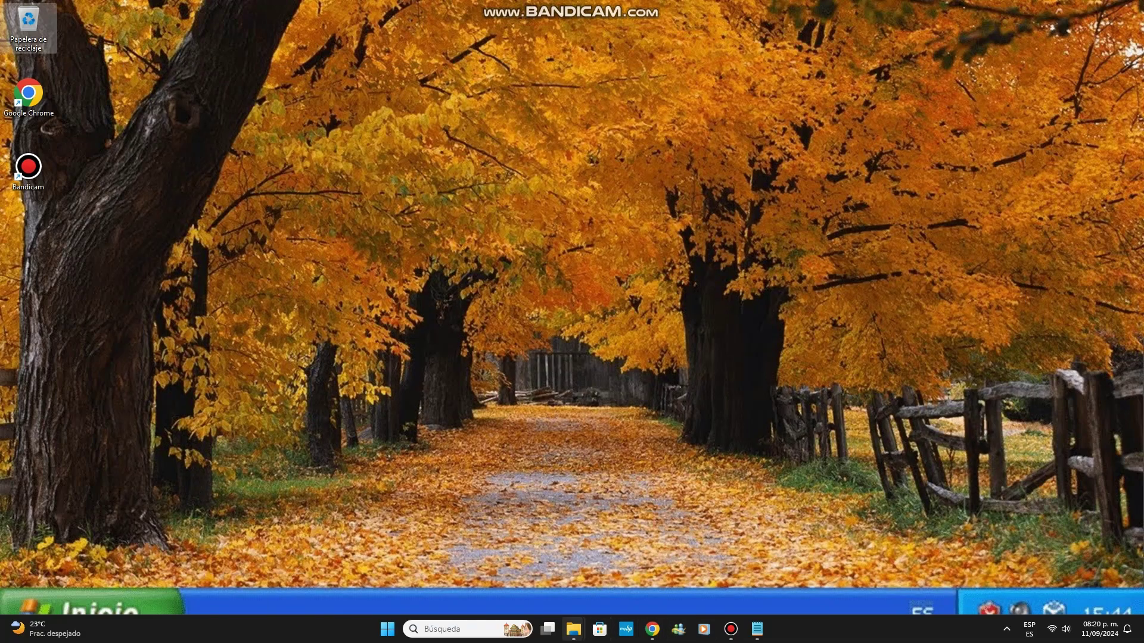
click(634, 569)
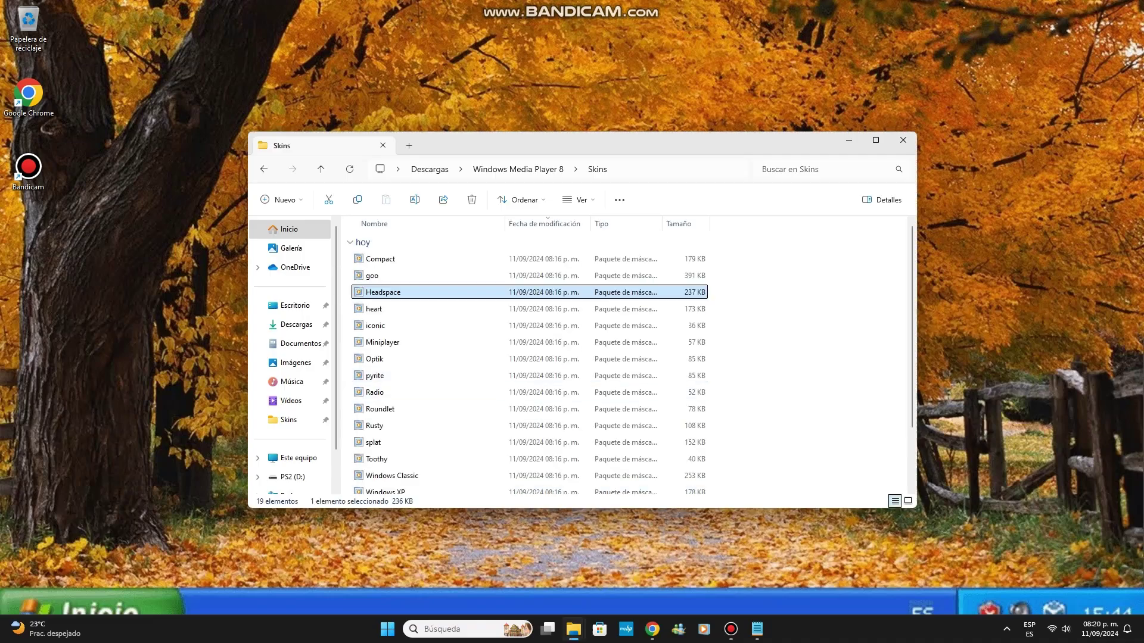
Step: Apply the heart skin, replacing the existing file, and move its player over the Skins folder window
double_click(394, 309)
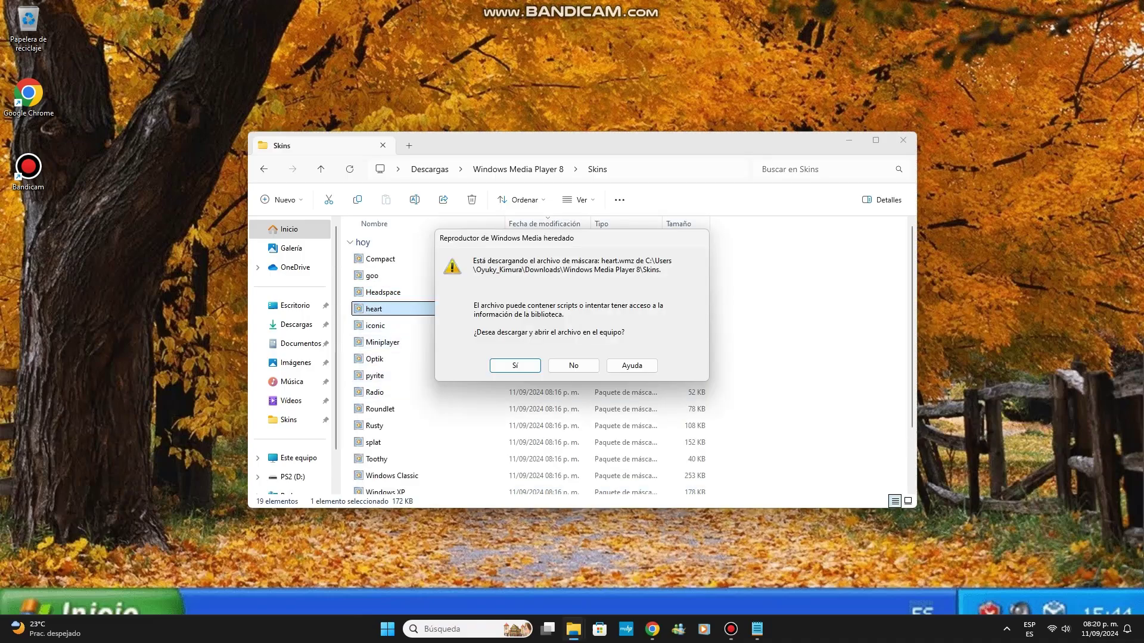
key(Return)
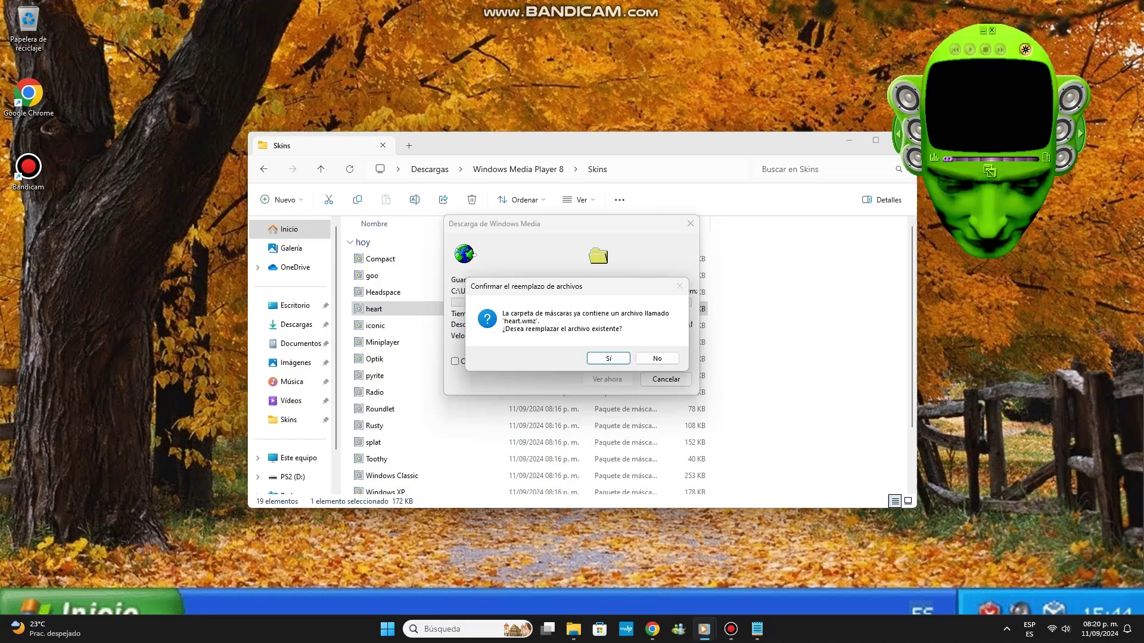
key(Return)
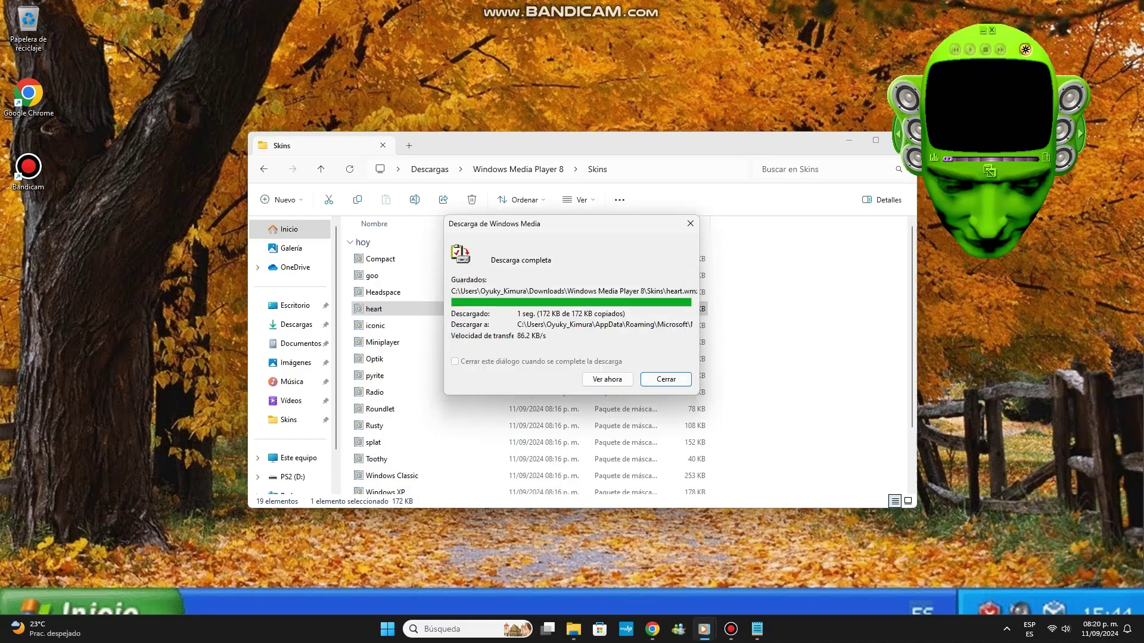
key(Return)
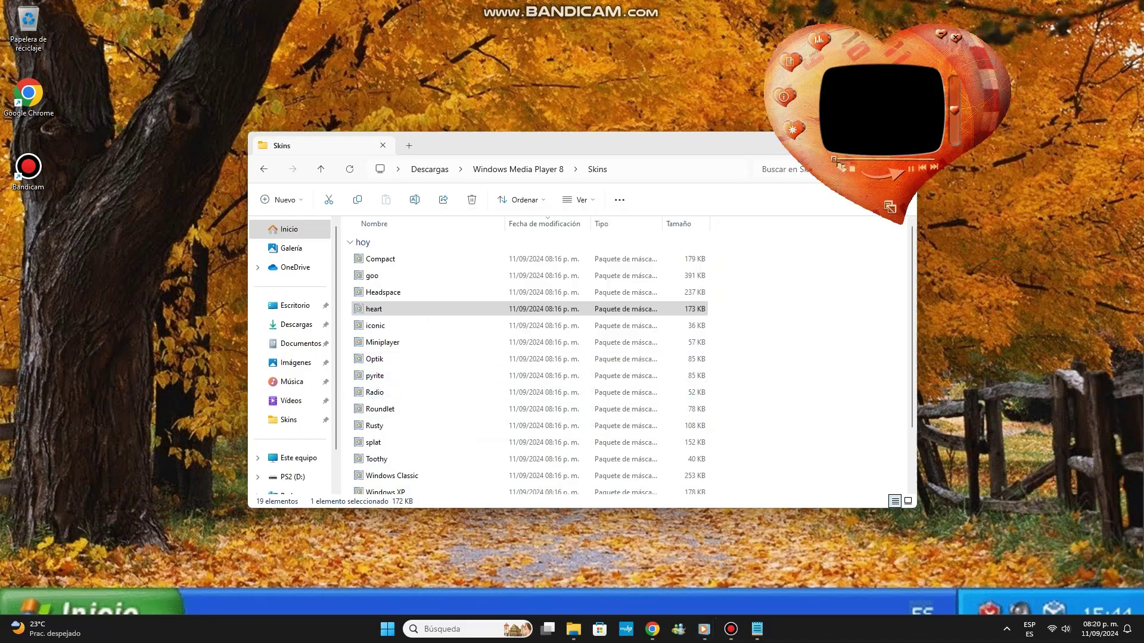
drag(892, 45, 634, 132)
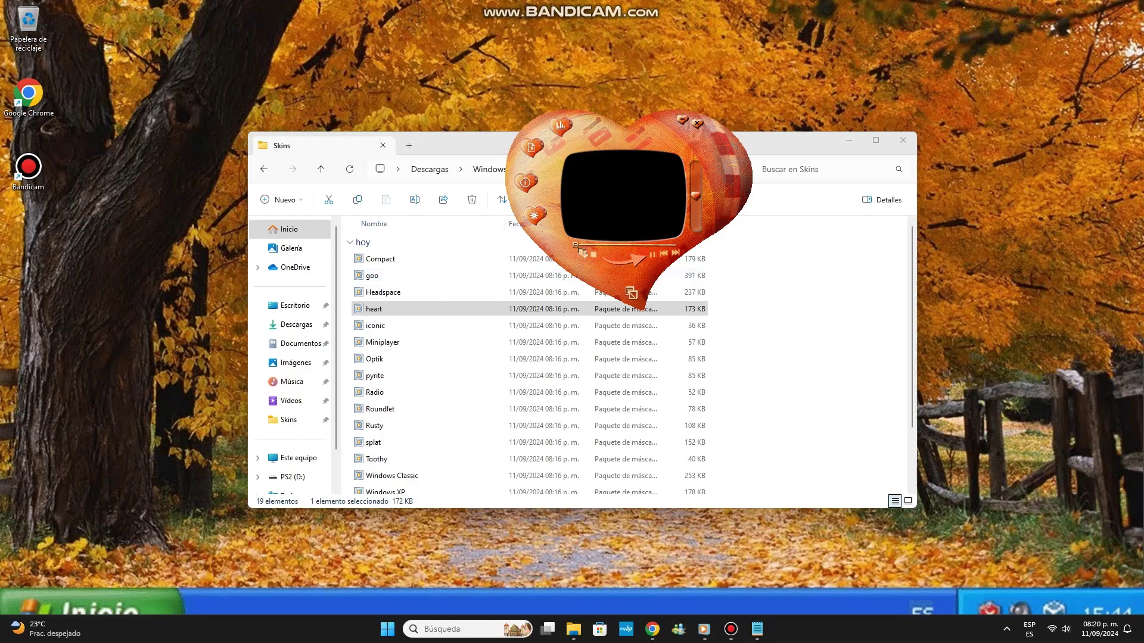
Step: Show the heart skin's playlist and choose Toda la música to play its track
click(531, 146)
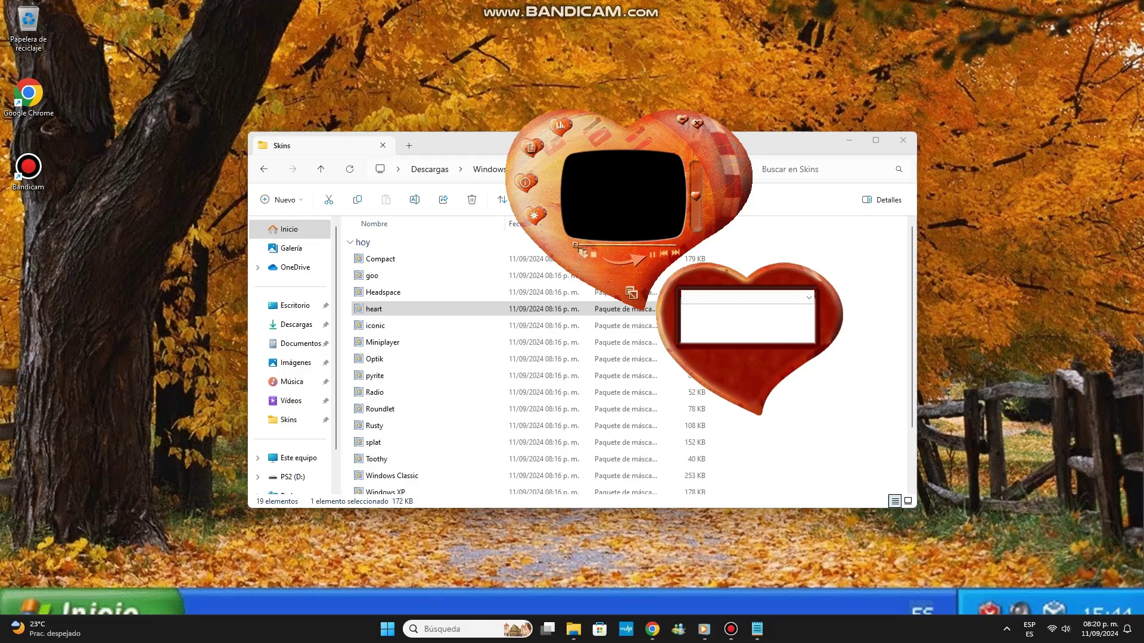
key(alt+Down)
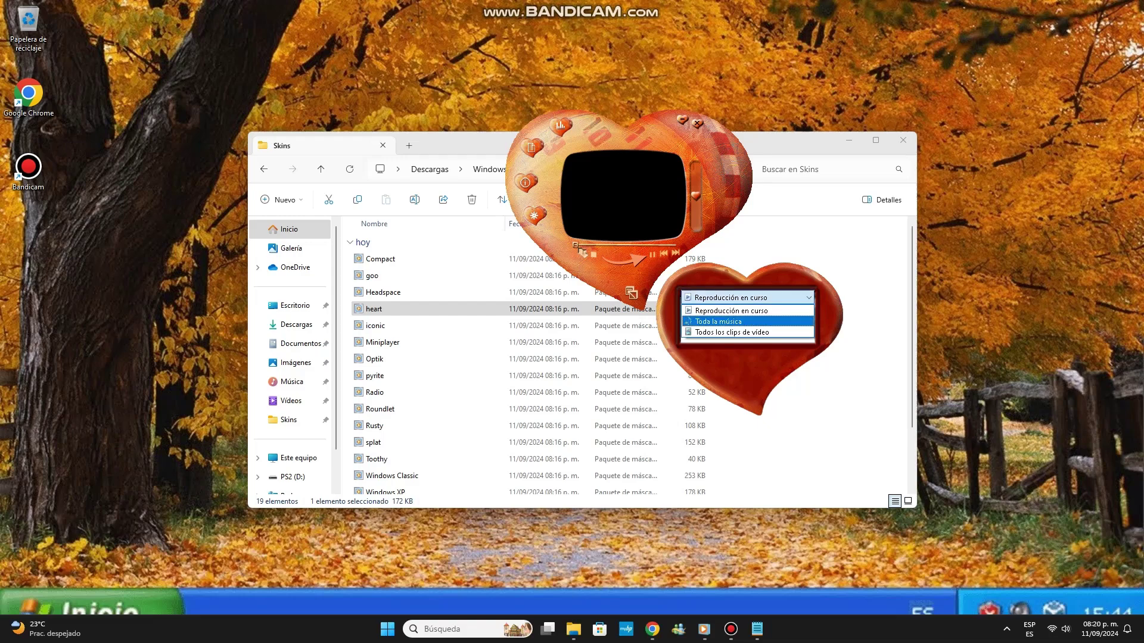
key(Return)
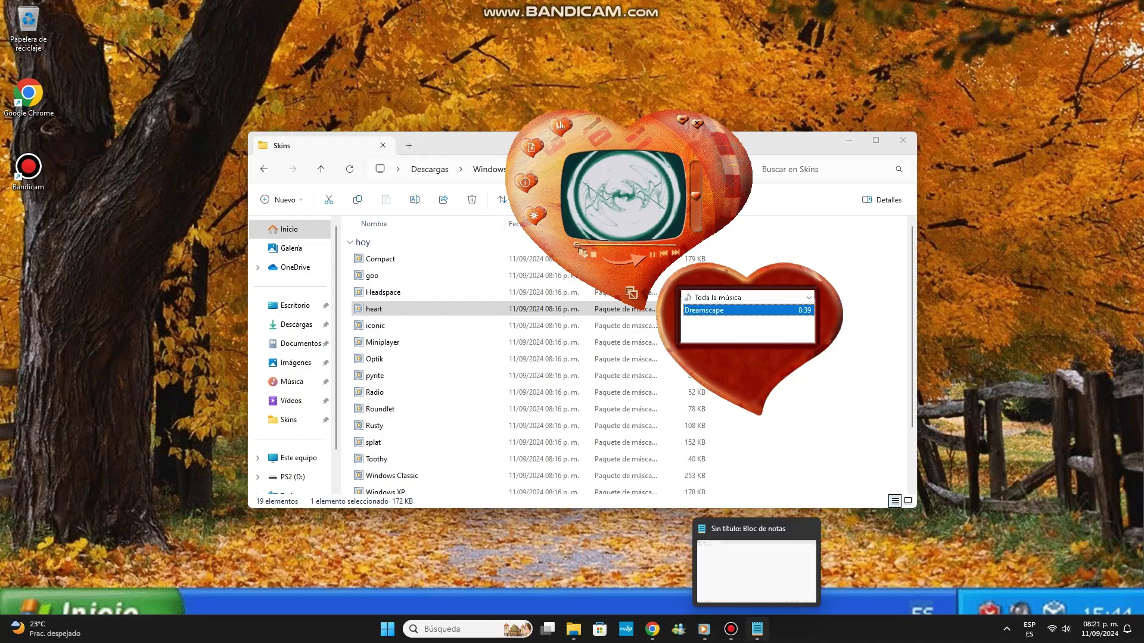
Step: Switch to Notepad and write the note "al principio se traba un poco. xd"
click(756, 629)
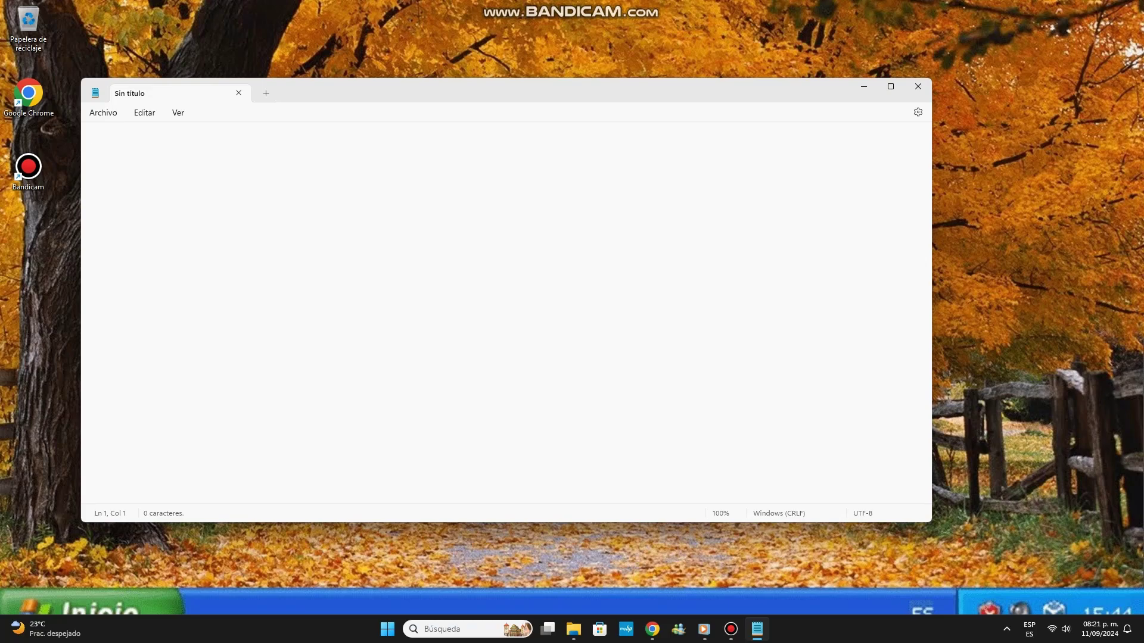
text(al principio se traba u)
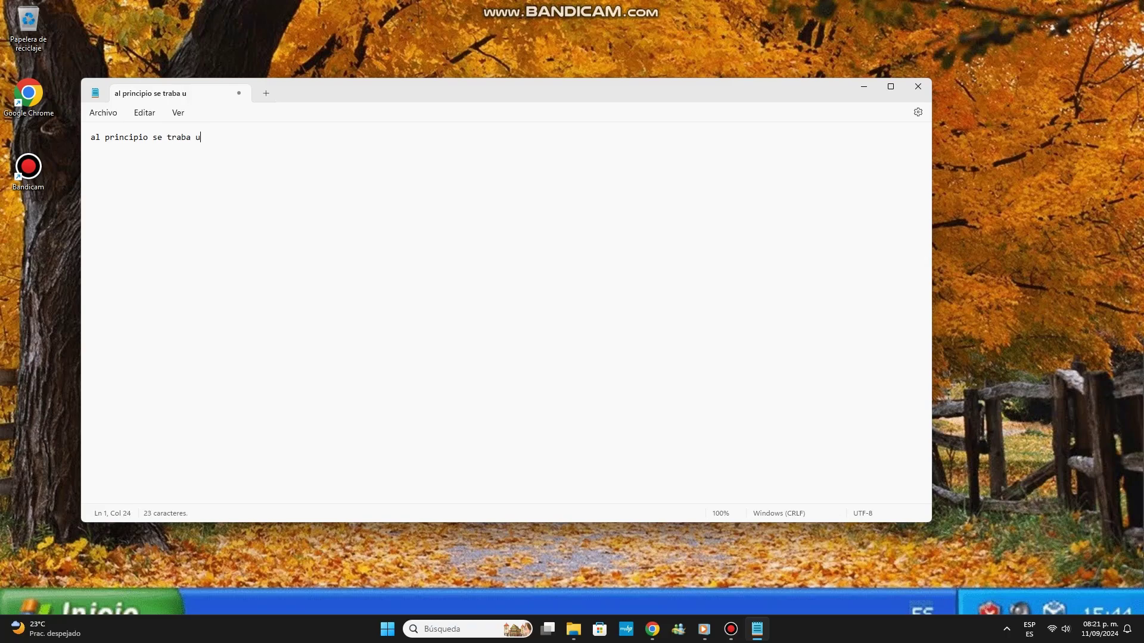
text(n poco. xd)
Step: Clear the message about the player stuttering from the note and minimize Notepad to return to the heart player
key(BackSpace)
key(BackSpace)
key(BackSpace)
key(BackSpace)
key(BackSpace)
key(BackSpace)
key(BackSpace)
key(BackSpace)
key(BackSpace)
key(BackSpace)
key(BackSpace)
key(BackSpace)
key(BackSpace)
key(BackSpace)
key(BackSpace)
key(BackSpace)
key(BackSpace)
key(BackSpace)
key(BackSpace)
key(BackSpace)
key(BackSpace)
key(BackSpace)
key(BackSpace)
key(BackSpace)
key(BackSpace)
key(BackSpace)
key(BackSpace)
key(BackSpace)
key(BackSpace)
key(BackSpace)
key(BackSpace)
key(BackSpace)
key(BackSpace)
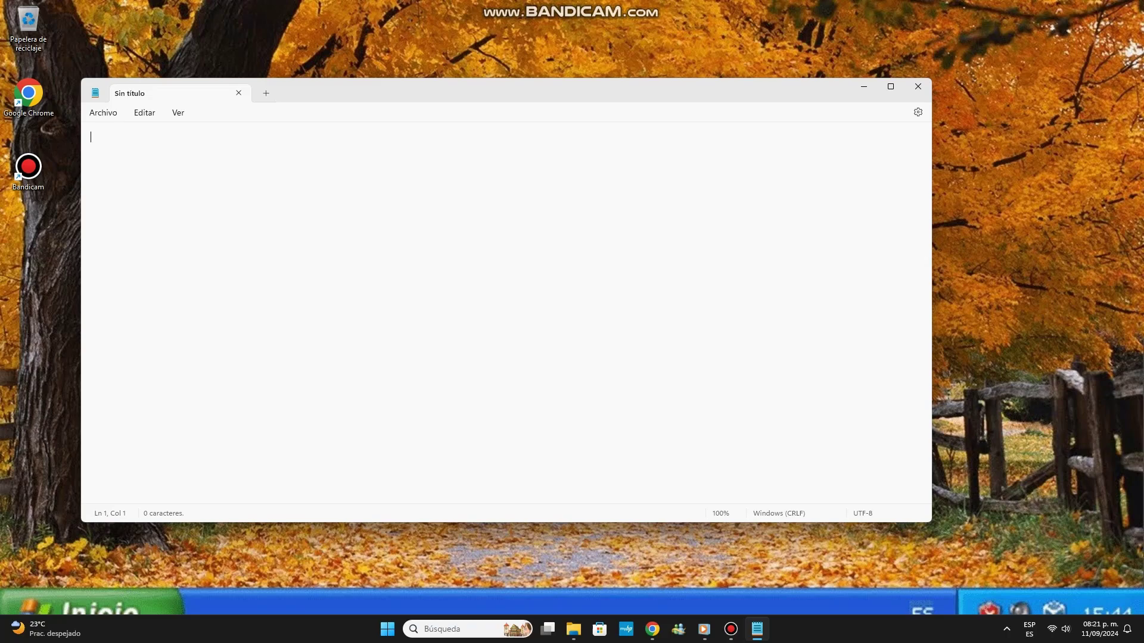
key(super+Down)
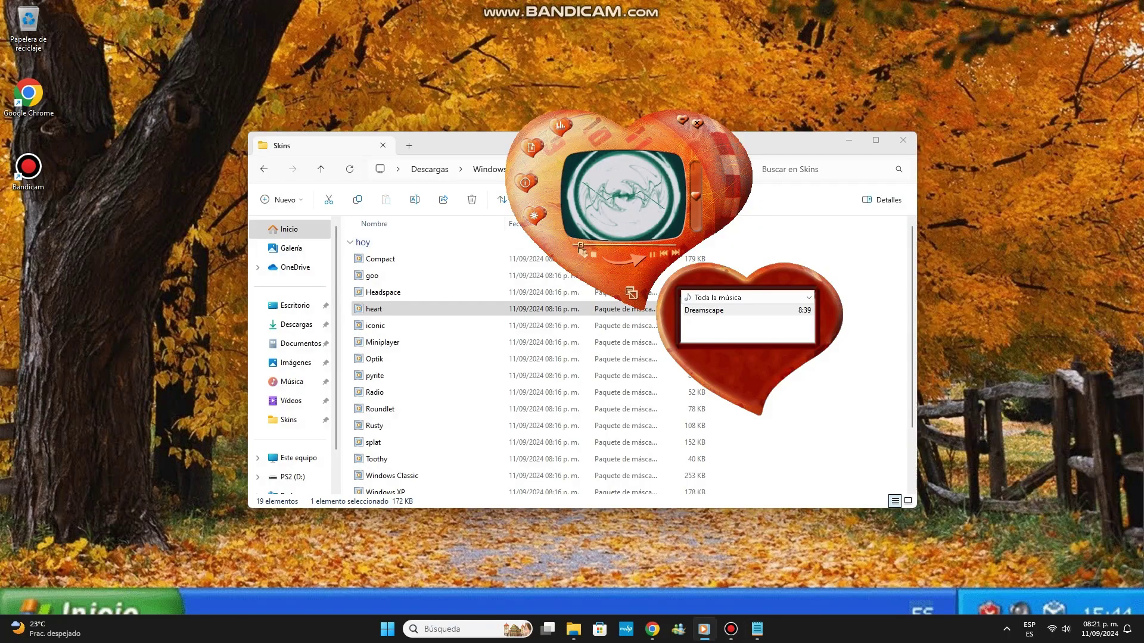
Step: Apply the iconic skin, replacing the existing file, and move its player over the upper-right part of the Skins folder window
drag(661, 114, 641, 121)
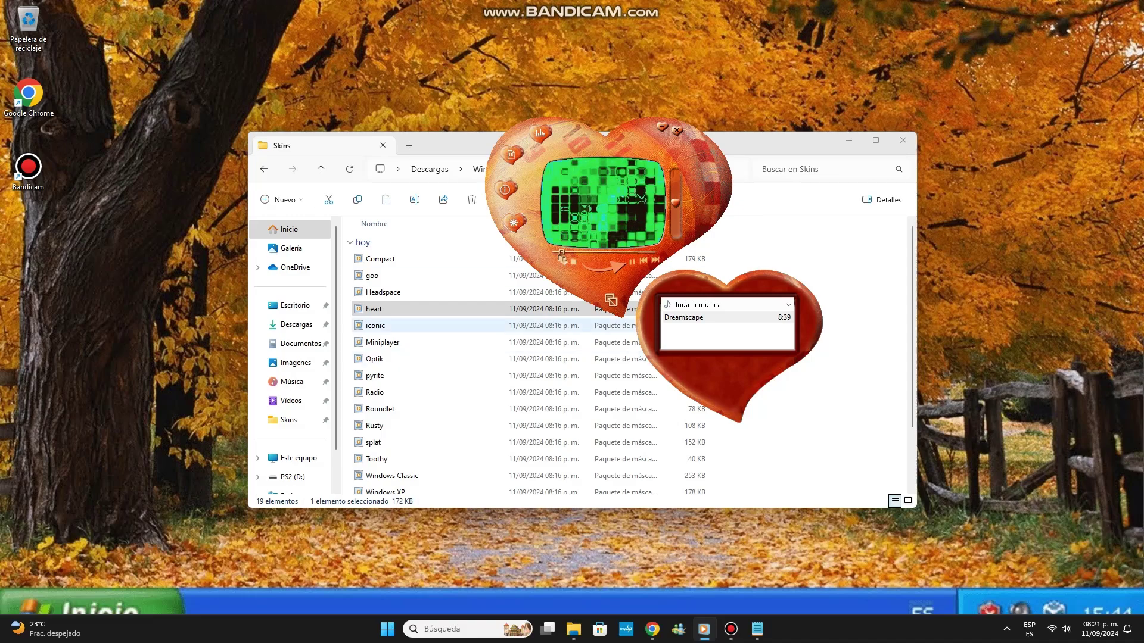
click(417, 325)
key(Return)
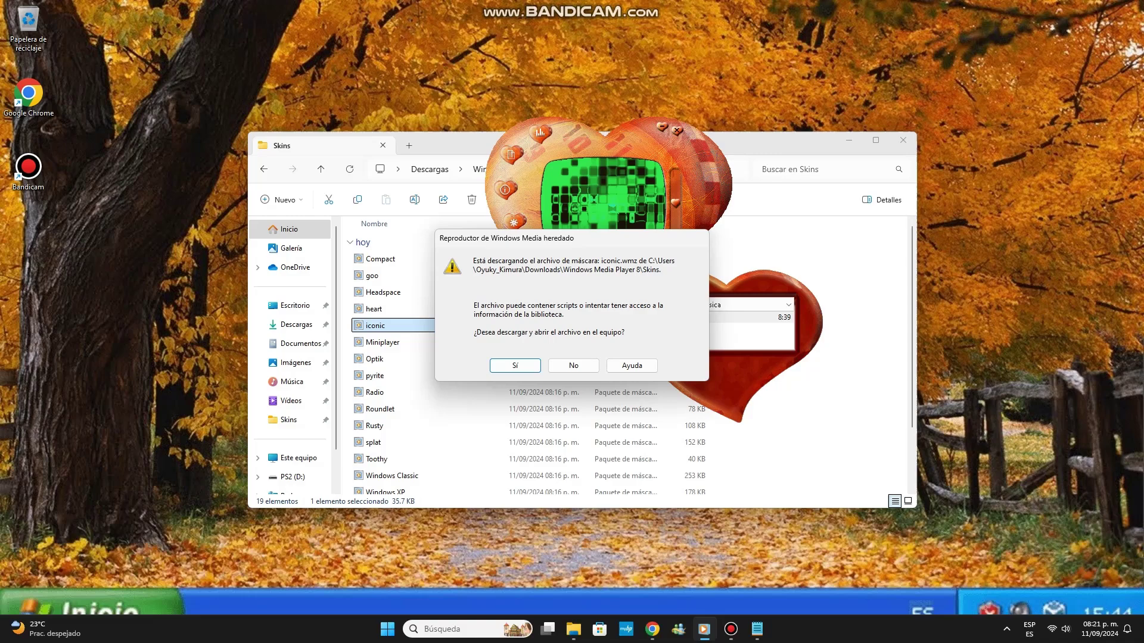
key(Return)
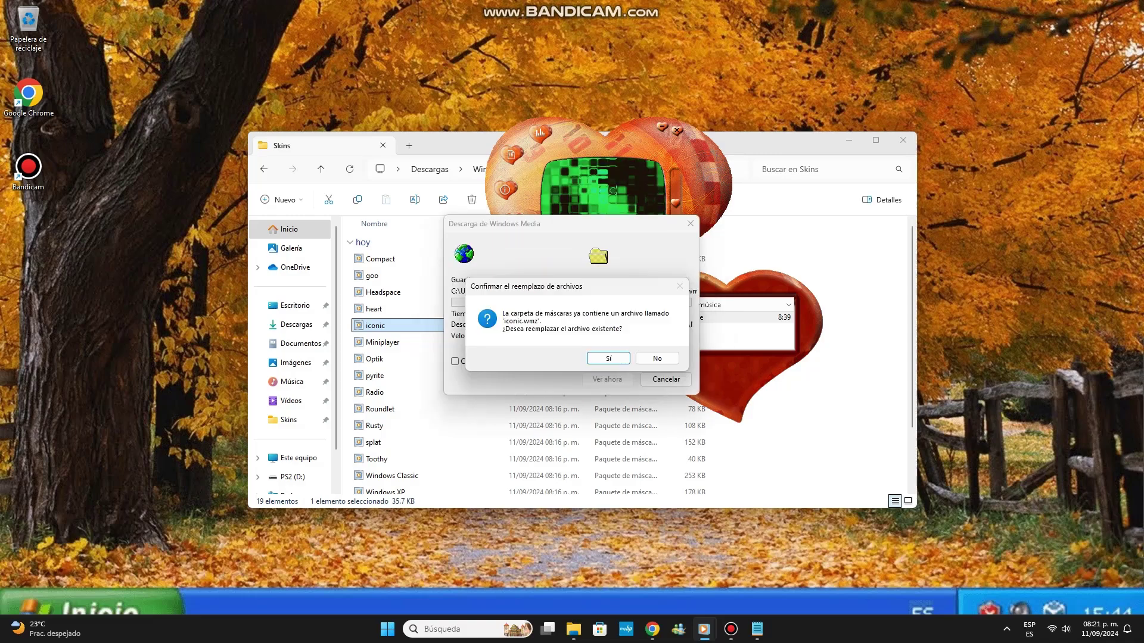
key(Return)
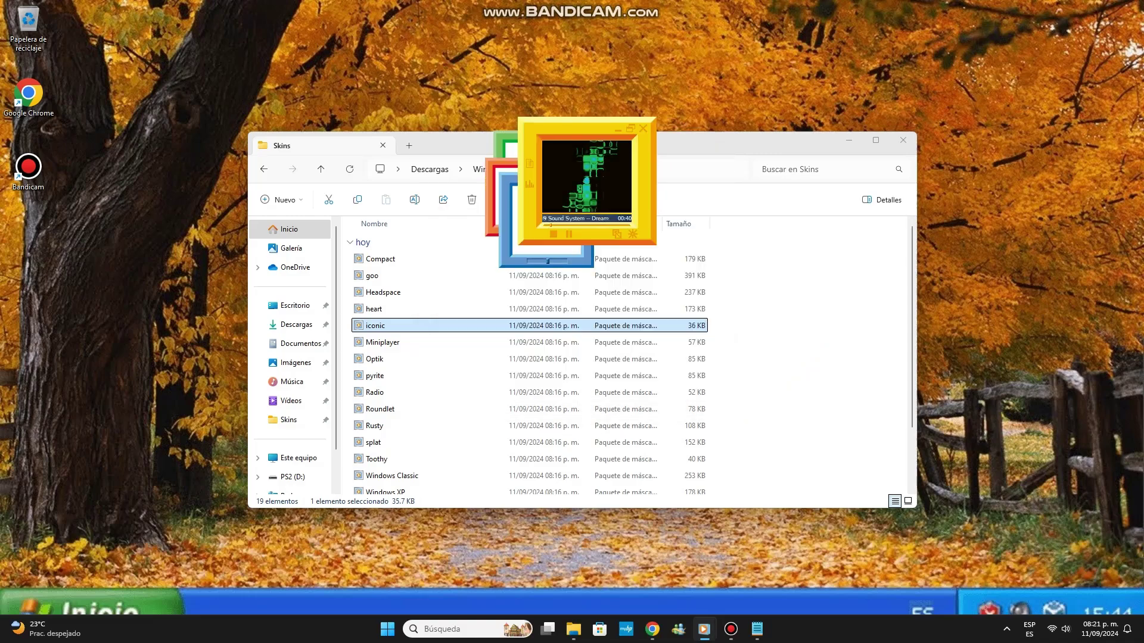
drag(586, 123, 766, 154)
Step: Apply the Windows XP skin from the Skins folder and view it once it has downloaded
scroll(453, 402, down, 2)
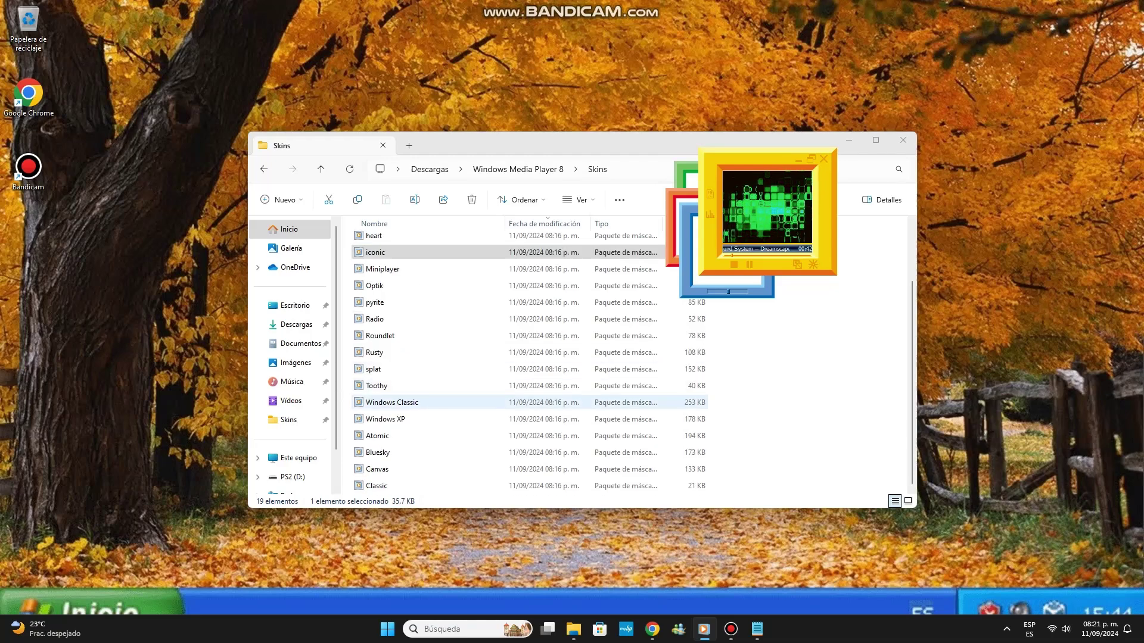
double_click(452, 418)
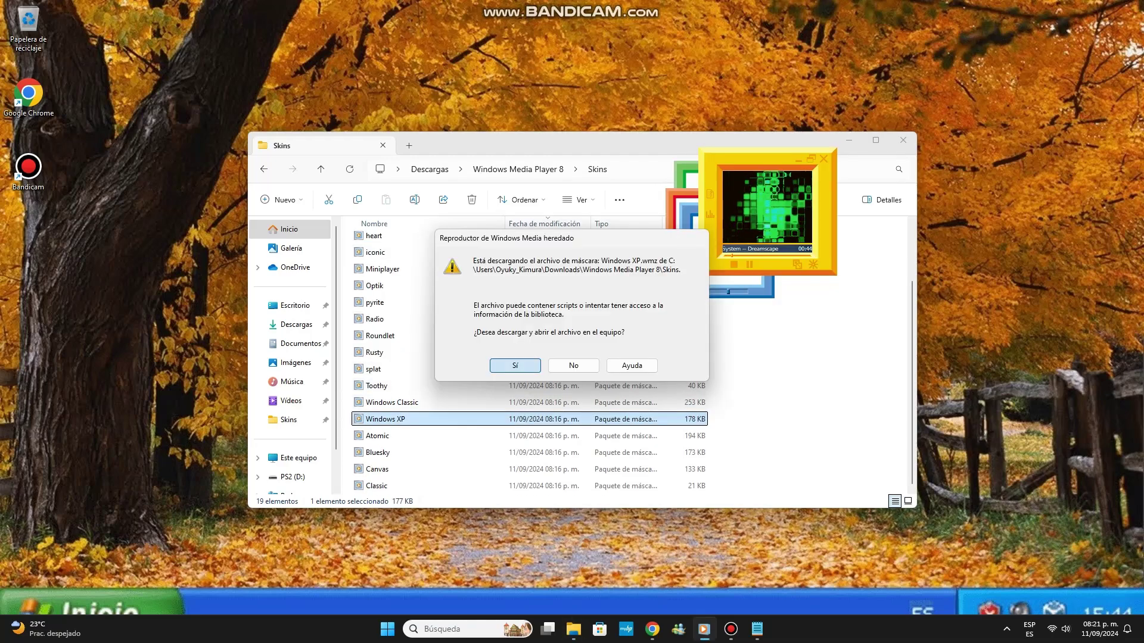
key(Return)
key(Return)
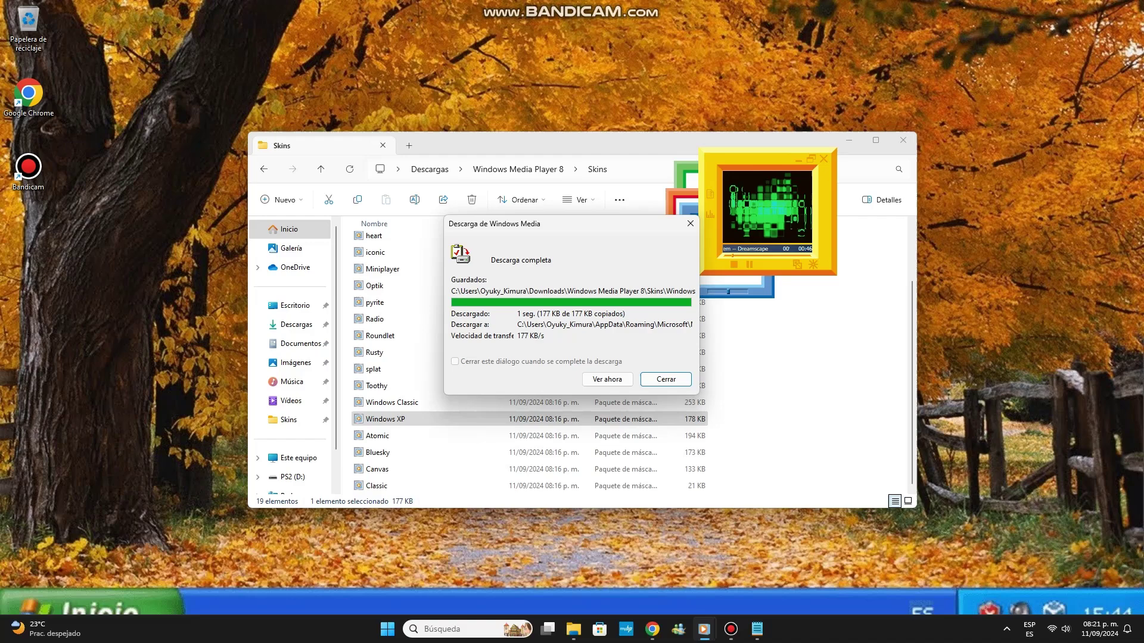
click(607, 379)
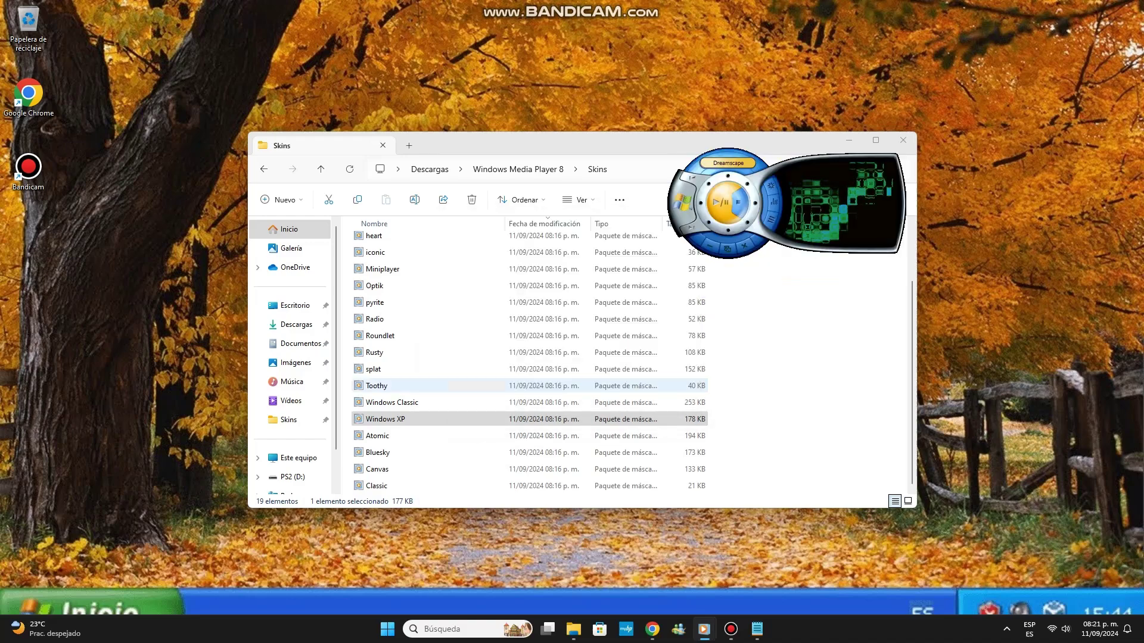
Step: Switch to Notepad and write the closing message "es todo amigos de YouTube espero les haya ayudado"
click(756, 628)
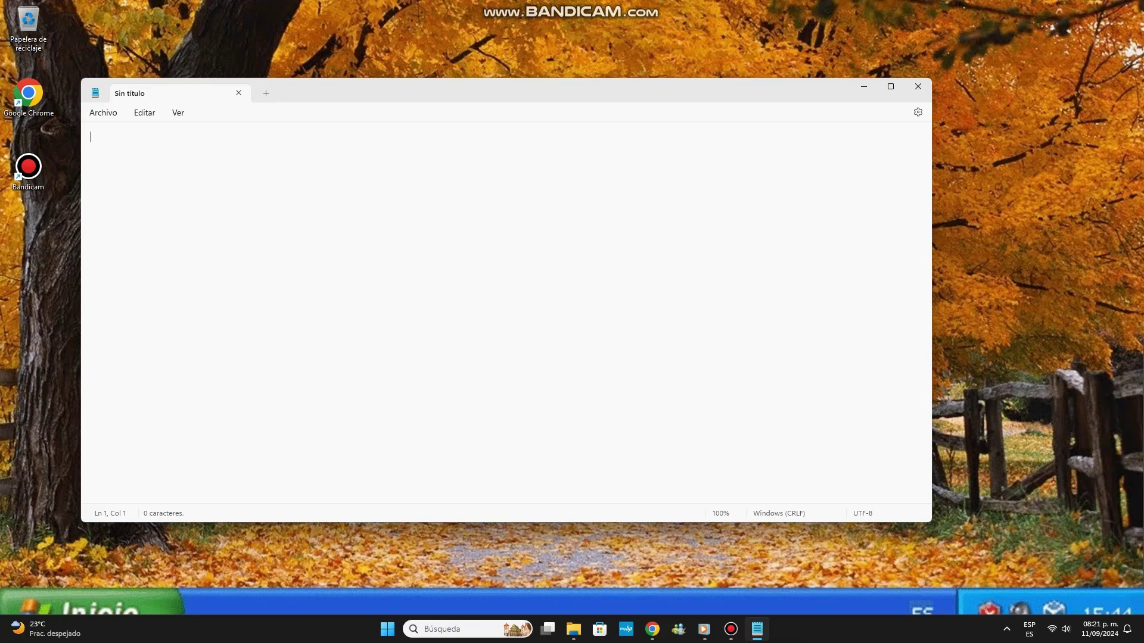
text(es todo amigos de)
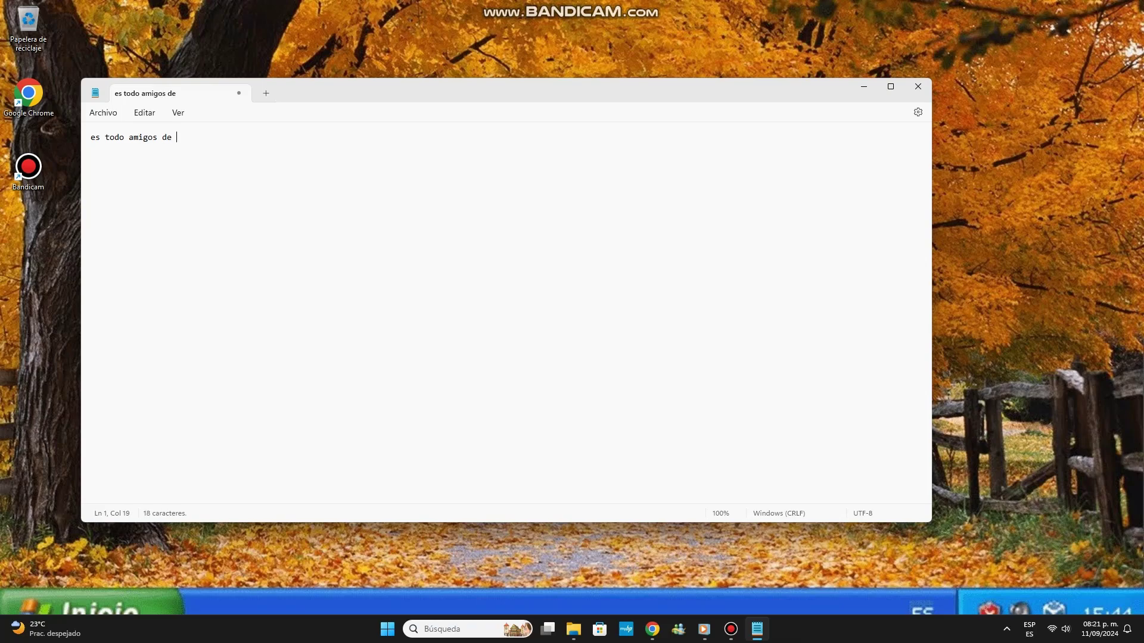
text( youtube espero le)
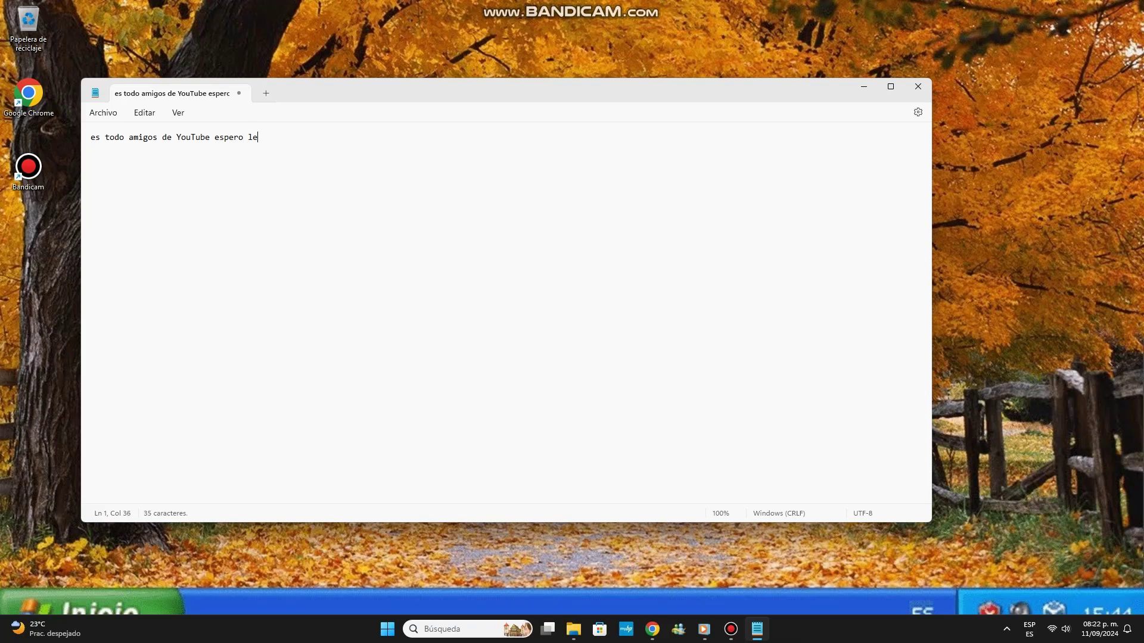
text(s a)
key(BackSpace)
text(haya ayudado)
Step: Clear the closing message from the note and move the Windows XP player closer to the upper-right corner of the cleared desktop
key(BackSpace)
key(BackSpace)
key(BackSpace)
key(BackSpace)
key(BackSpace)
key(BackSpace)
key(BackSpace)
key(BackSpace)
key(BackSpace)
key(BackSpace)
key(BackSpace)
key(BackSpace)
key(BackSpace)
key(BackSpace)
key(BackSpace)
key(BackSpace)
key(BackSpace)
key(BackSpace)
key(BackSpace)
key(BackSpace)
key(BackSpace)
key(BackSpace)
key(BackSpace)
key(BackSpace)
key(BackSpace)
key(BackSpace)
key(BackSpace)
key(BackSpace)
key(BackSpace)
key(BackSpace)
key(BackSpace)
key(BackSpace)
key(BackSpace)
key(BackSpace)
key(BackSpace)
key(BackSpace)
key(BackSpace)
key(BackSpace)
key(BackSpace)
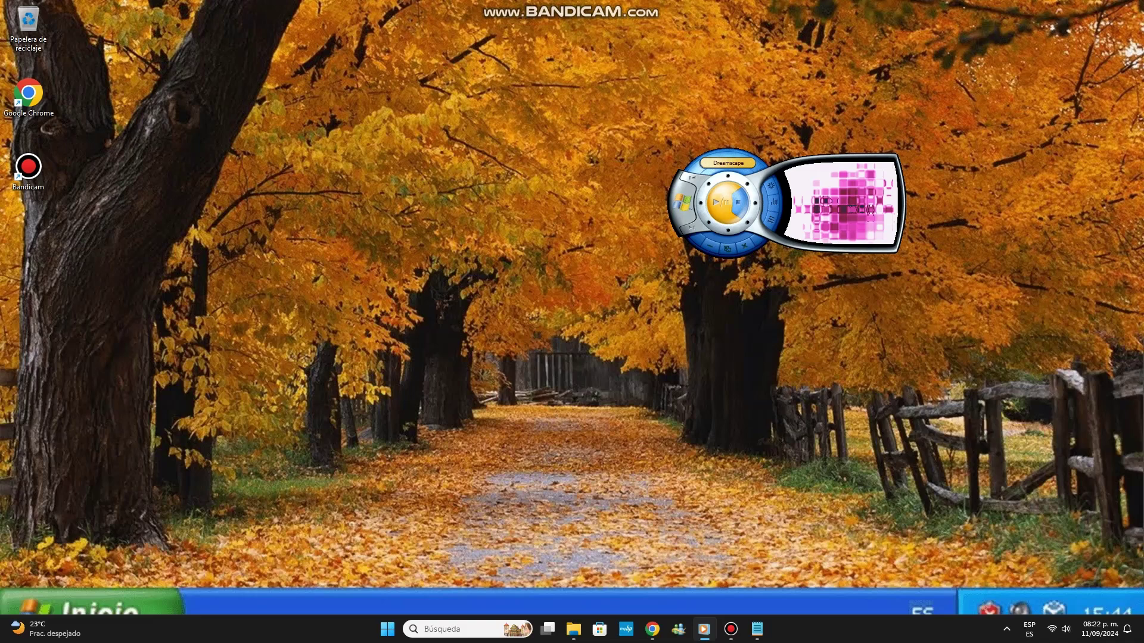
drag(844, 208, 887, 189)
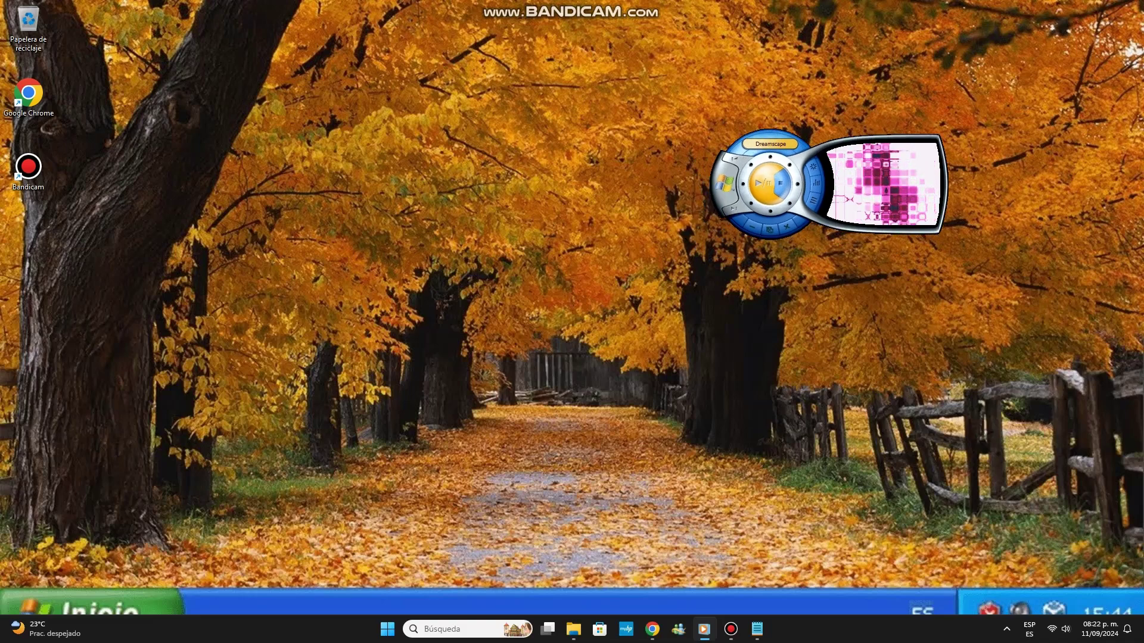